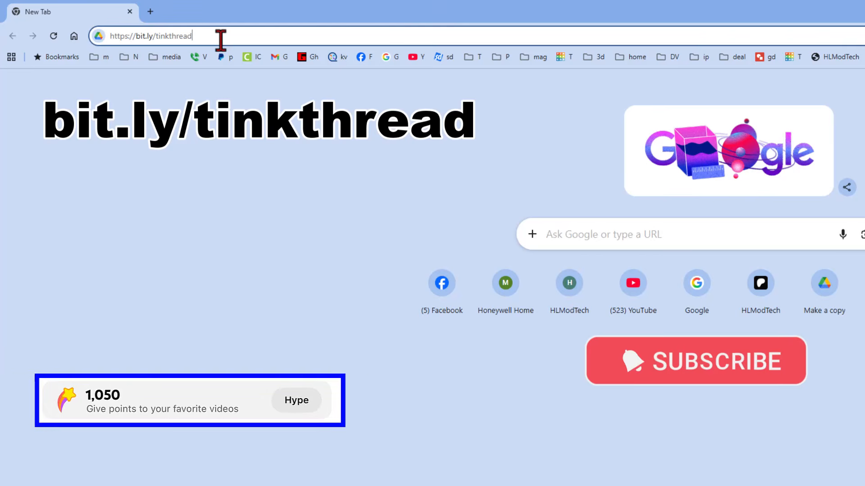
# Open bit.ly/tinkthread and make a personal copy of the Printable Thread Pitch spreadsheet
pyautogui.press('Return')
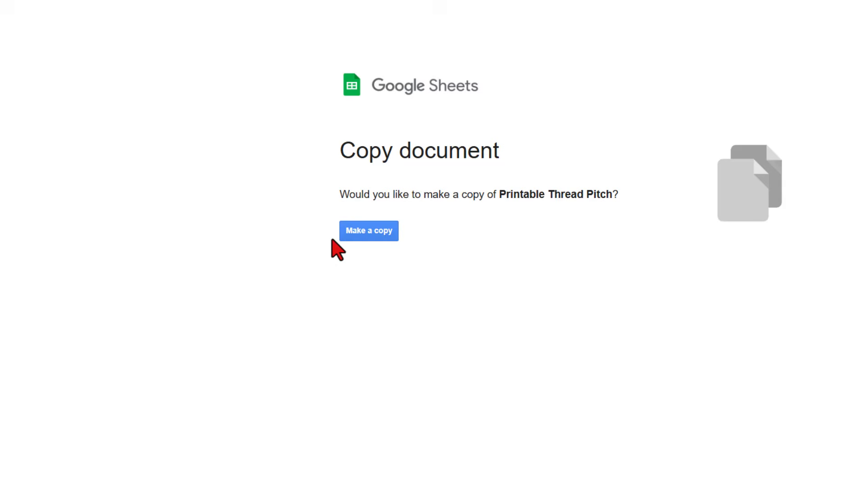
pyautogui.click(372, 234)
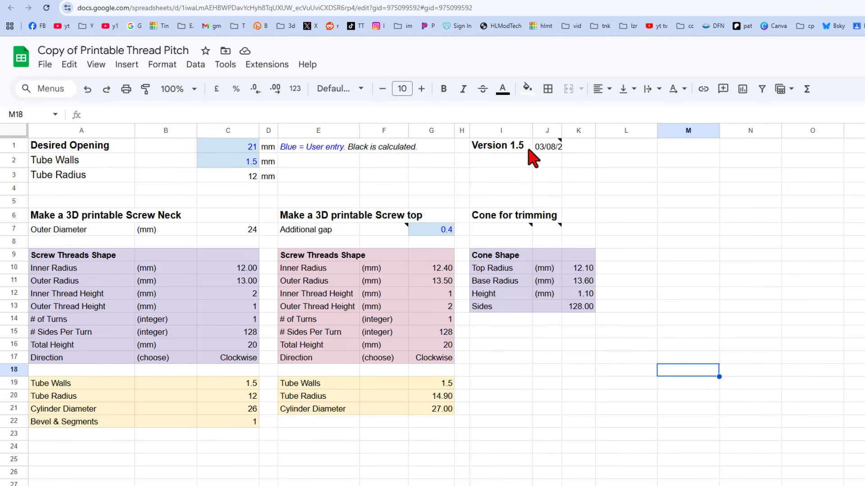
# Read the version history note attached to the date beside Version 1.5
pyautogui.moveTo(551, 142)
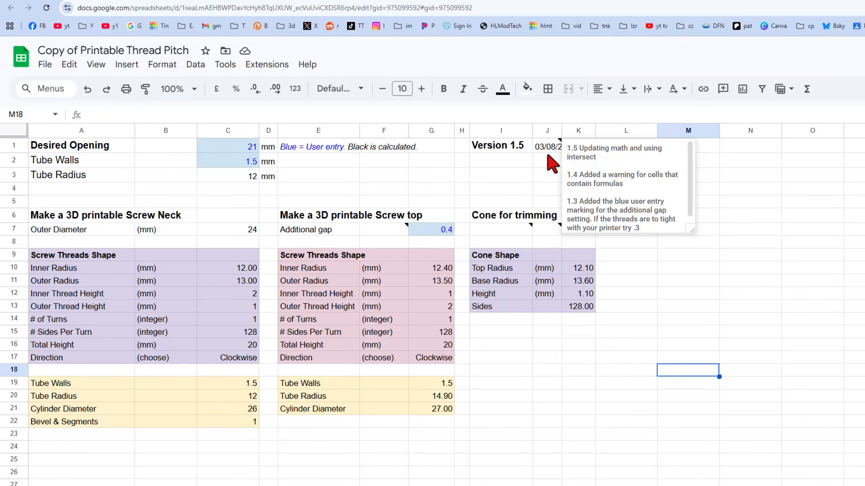
pyautogui.scroll(-1, 604, 171)
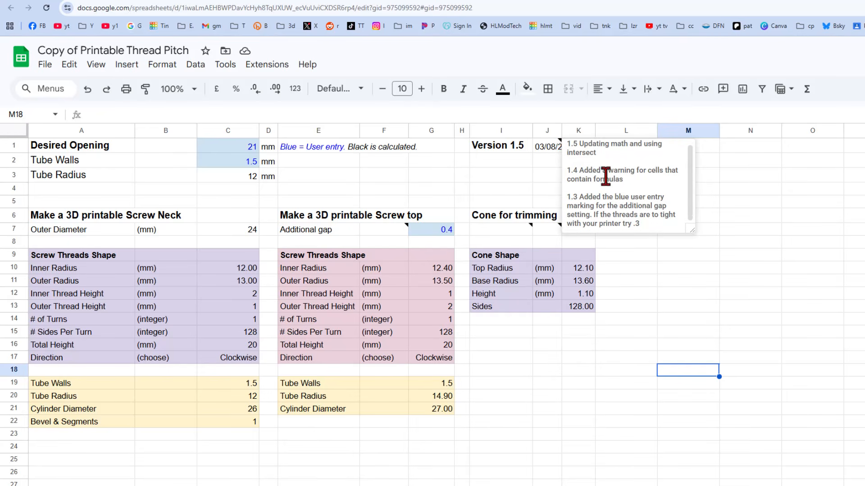
pyautogui.click(536, 167)
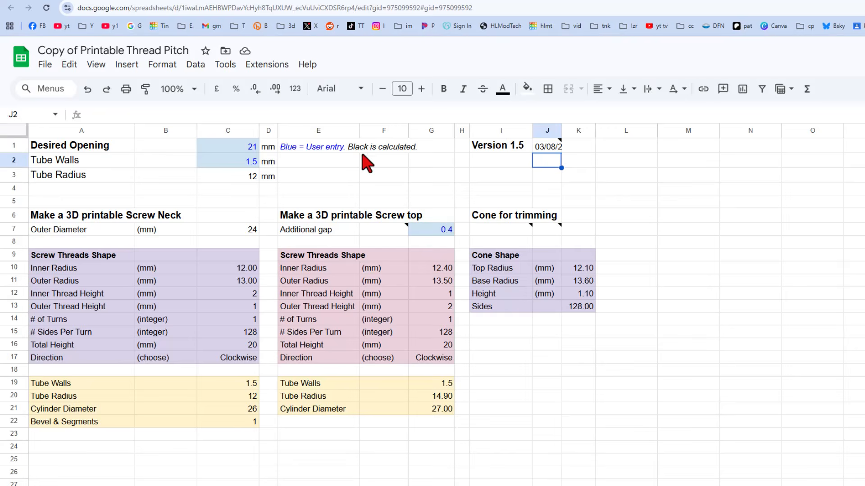
# Open tinkercad.com in a new browser tab and create a new 3D design
pyautogui.click(115, 9)
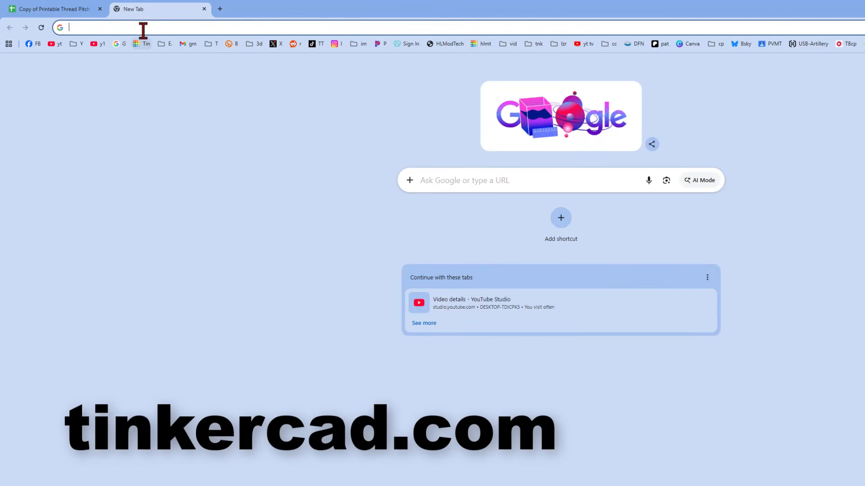
pyautogui.click(144, 28)
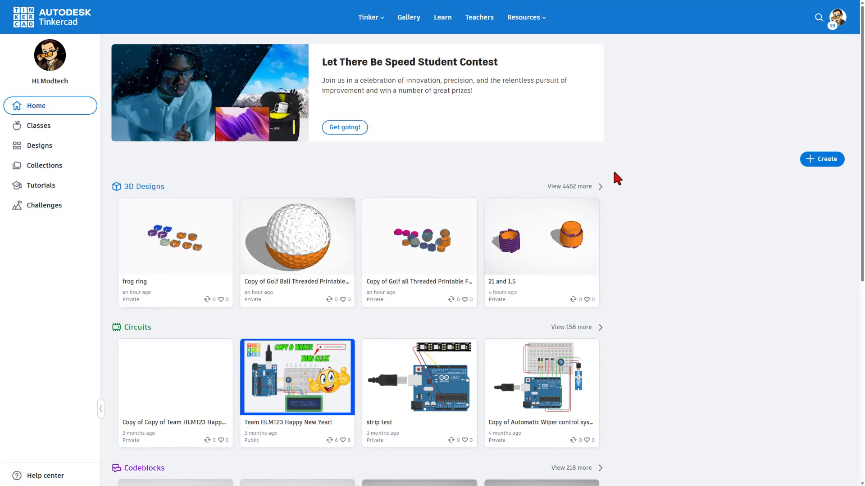
pyautogui.click(818, 163)
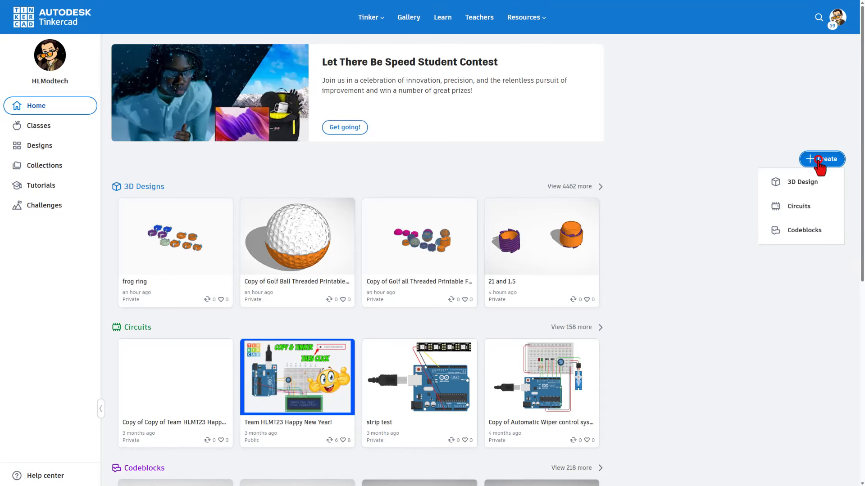
pyautogui.click(797, 184)
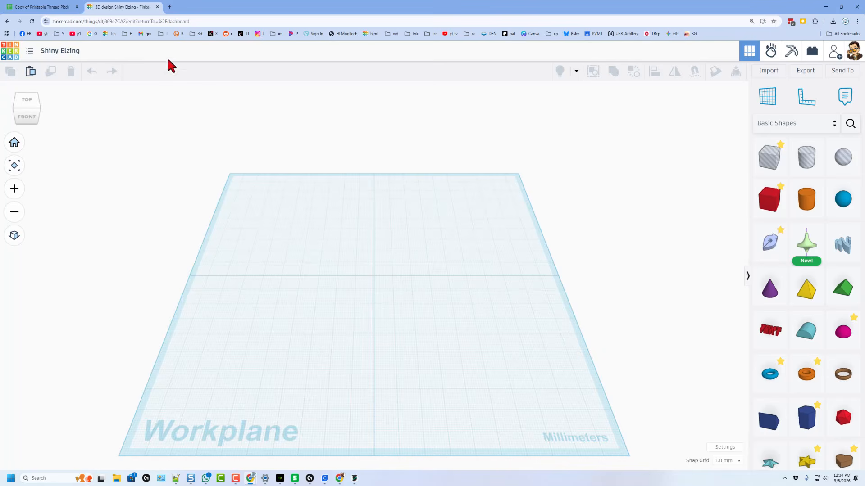
# Show the thread spreadsheet and the Tinkercad design in split view, giving most of the width to the design and hiding the shape library
pyautogui.click(48, 8)
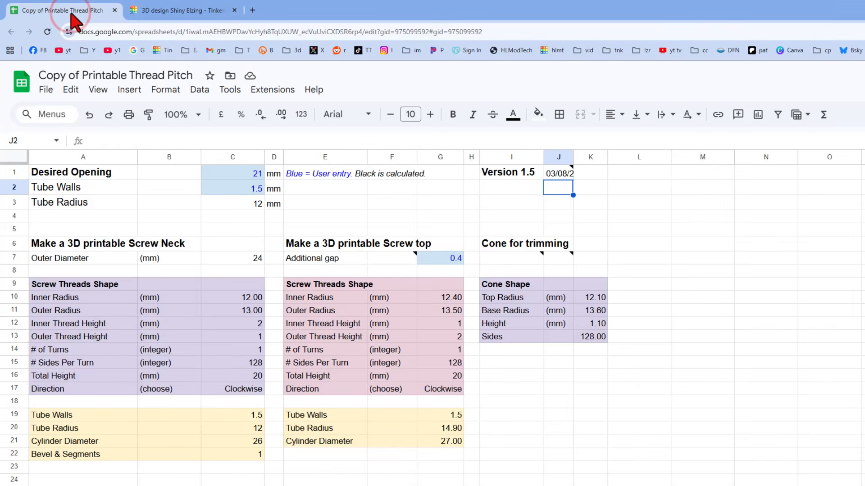
pyautogui.rightClick(99, 10)
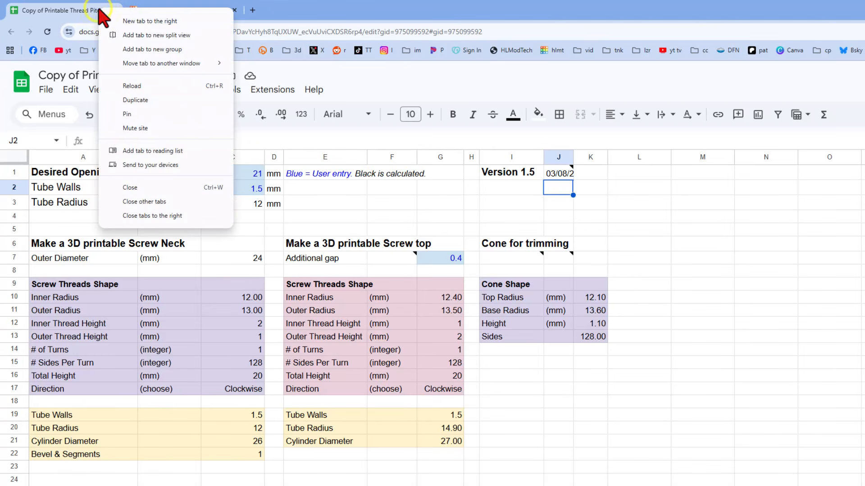
pyautogui.click(143, 36)
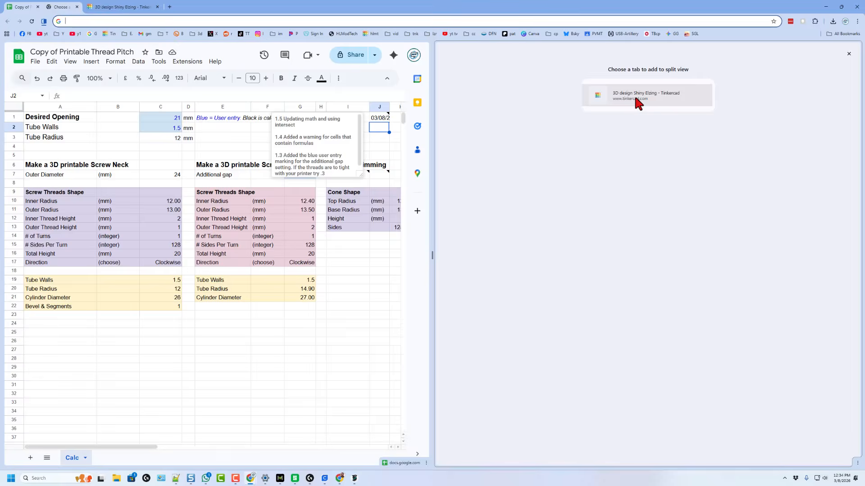
pyautogui.click(635, 94)
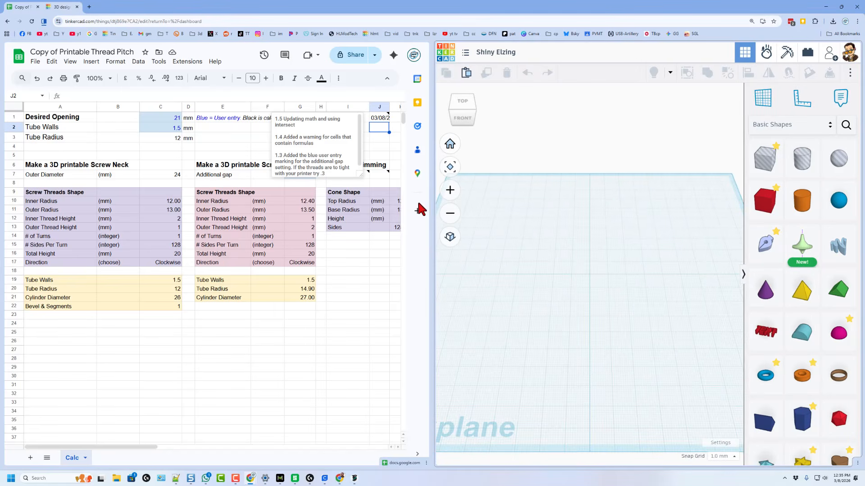
pyautogui.moveTo(432, 258); pyautogui.dragTo(223, 250)
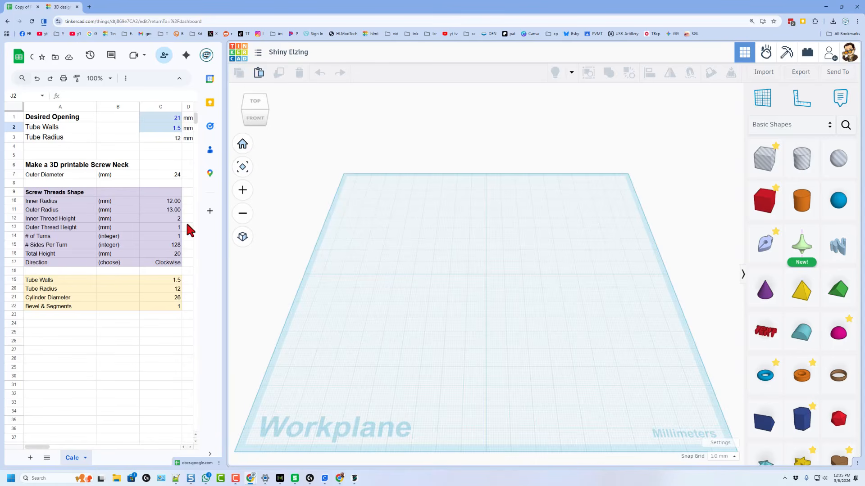
pyautogui.click(742, 274)
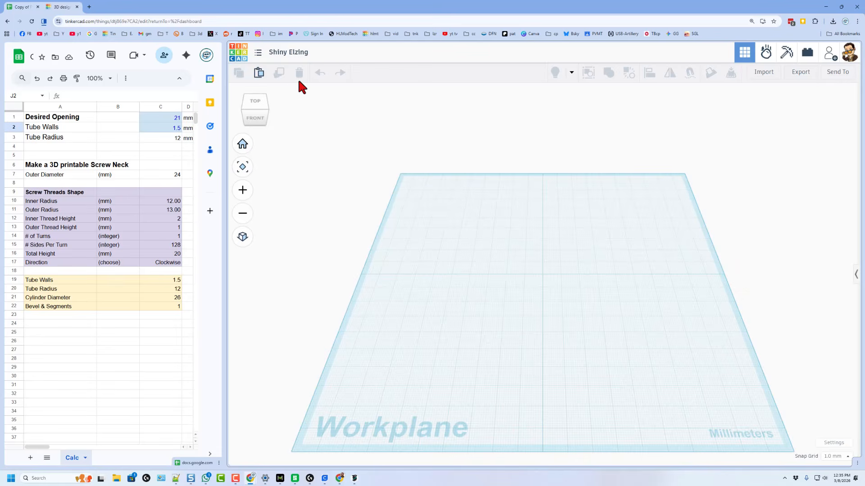
# Rename the design as 21 mm thread and bring back the shape library
pyautogui.click(292, 53)
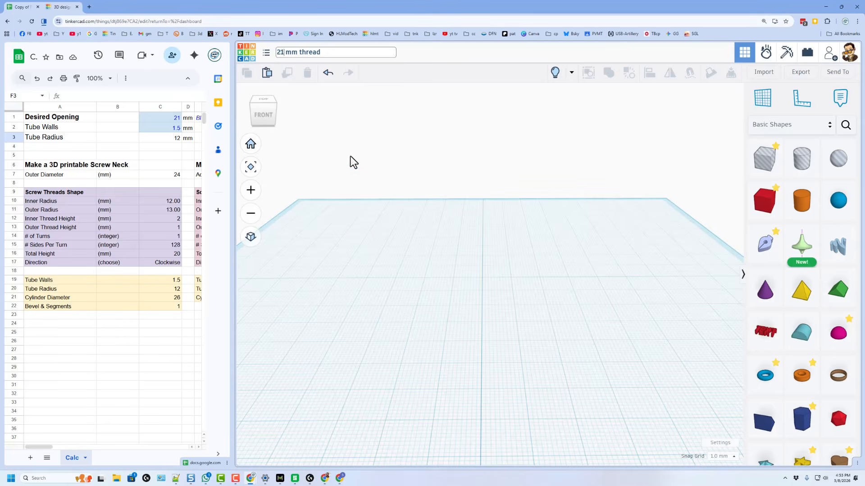
pyautogui.write('21')
pyautogui.press('Return')
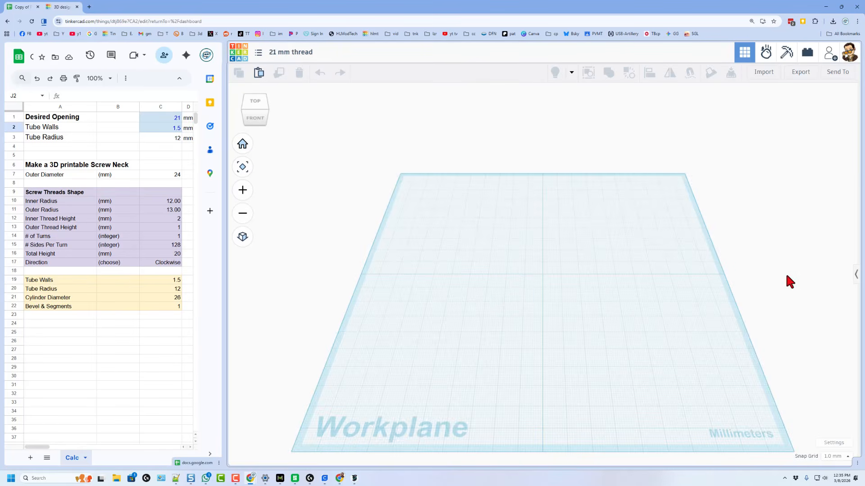
pyautogui.click(855, 274)
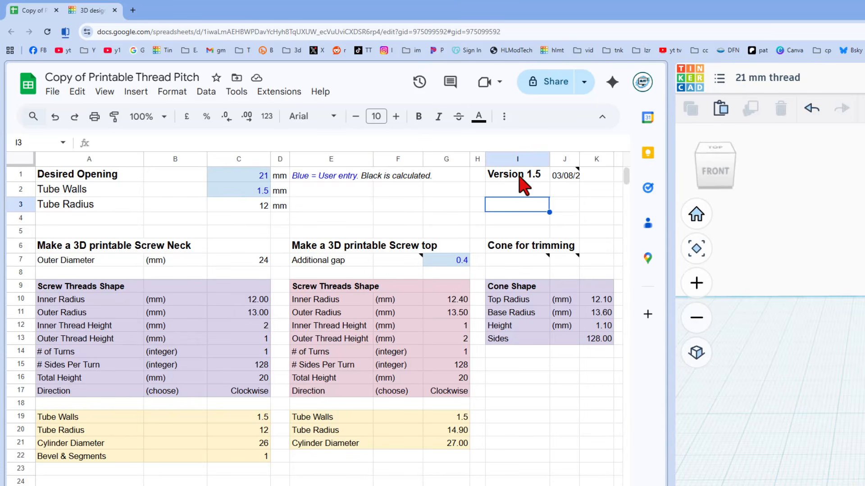
# Review the spreadsheet's change note on the version date in cell J1
pyautogui.click(561, 175)
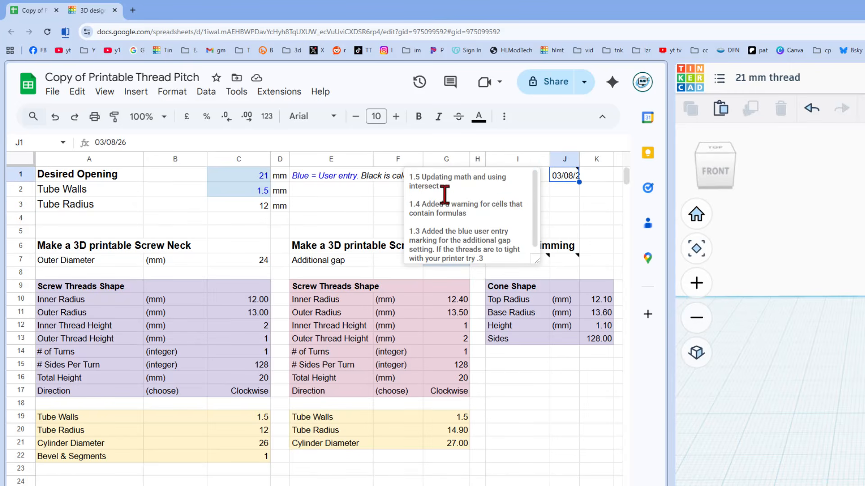
pyautogui.click(360, 197)
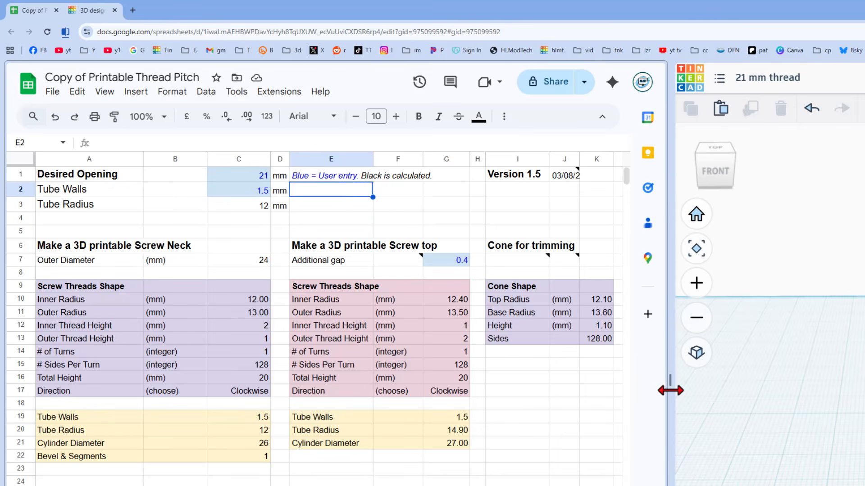
# Narrow the spreadsheet side of the split view to columns A through C and make the browser full screen
pyautogui.moveTo(667, 380); pyautogui.dragTo(315, 363)
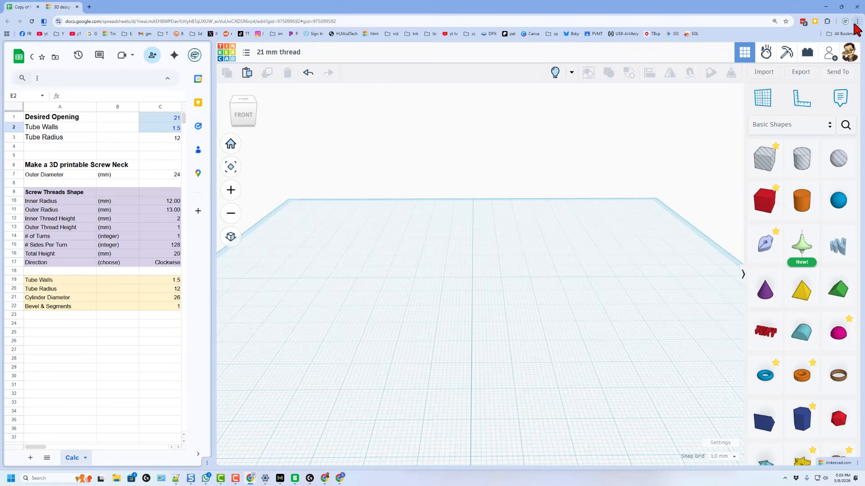
pyautogui.click(857, 21)
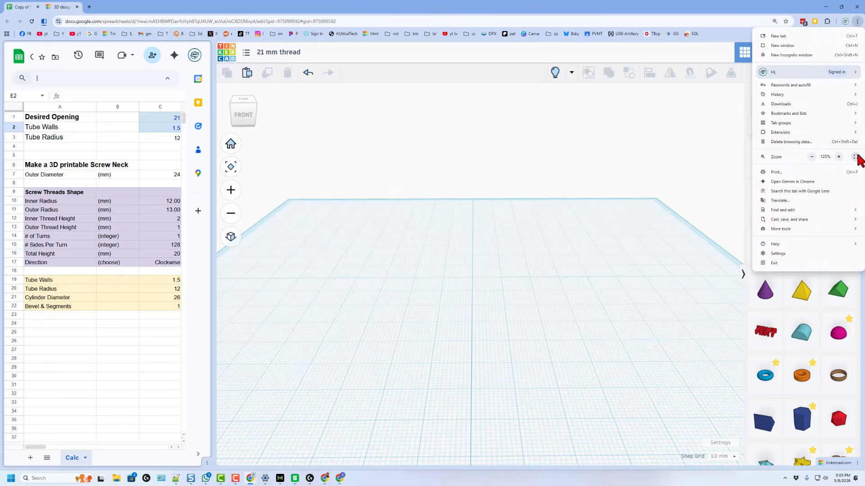
pyautogui.press('F11')
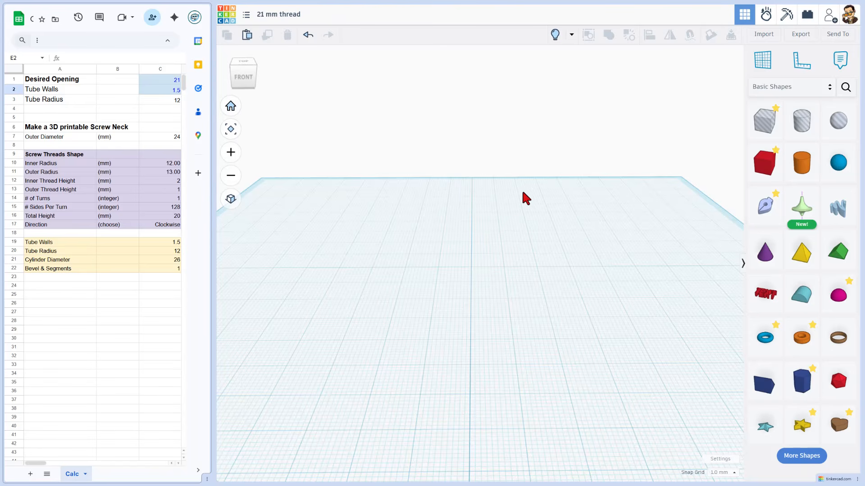
# Add a cylinder and a tube to the workplane with their side counts raised to the maximum, 128 for the tube
pyautogui.moveTo(801, 162); pyautogui.dragTo(443, 207)
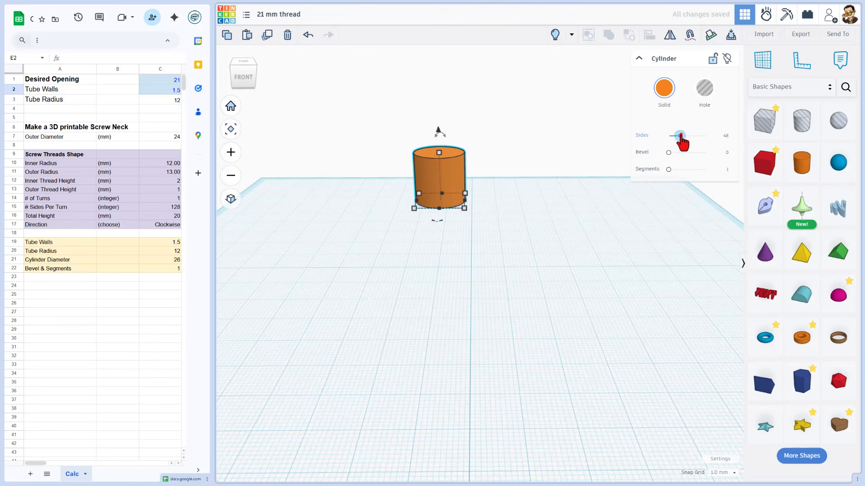
pyautogui.moveTo(680, 136); pyautogui.dragTo(726, 132)
pyautogui.moveTo(802, 338); pyautogui.dragTo(549, 237)
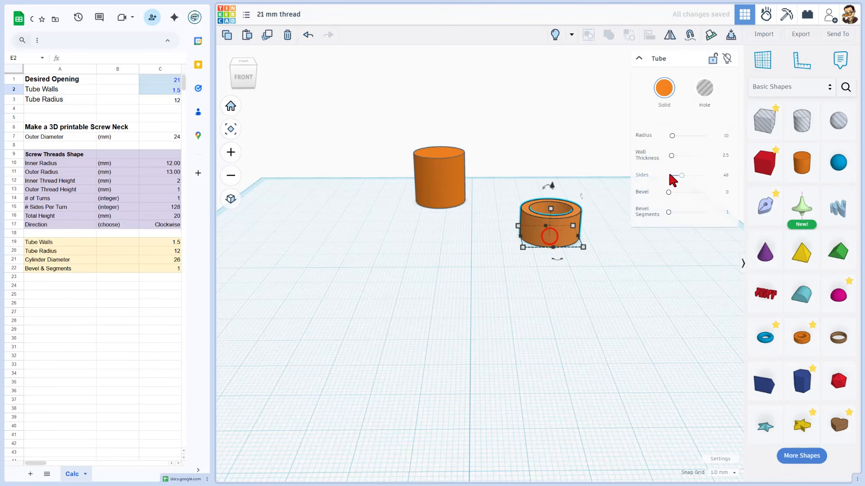
pyautogui.moveTo(682, 175); pyautogui.dragTo(719, 175)
pyautogui.click(628, 259)
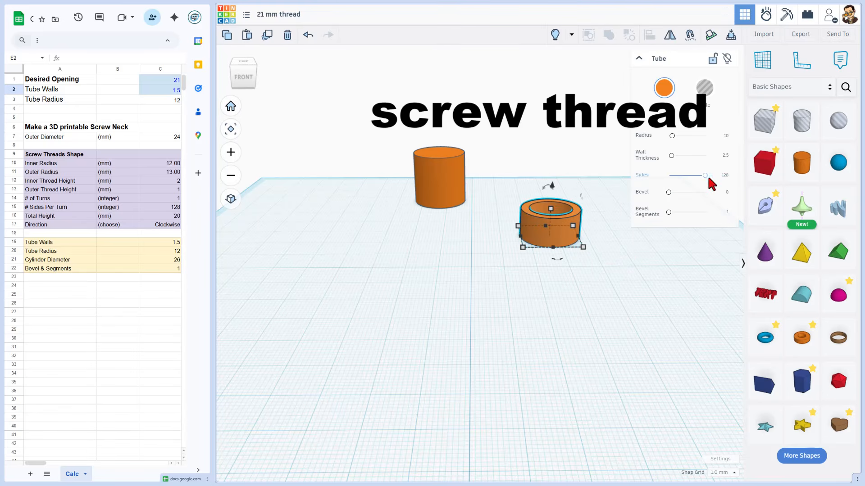
# Search the community shapes for "thre" and place a Screw Threads shape in front of the cylinder
pyautogui.click(844, 89)
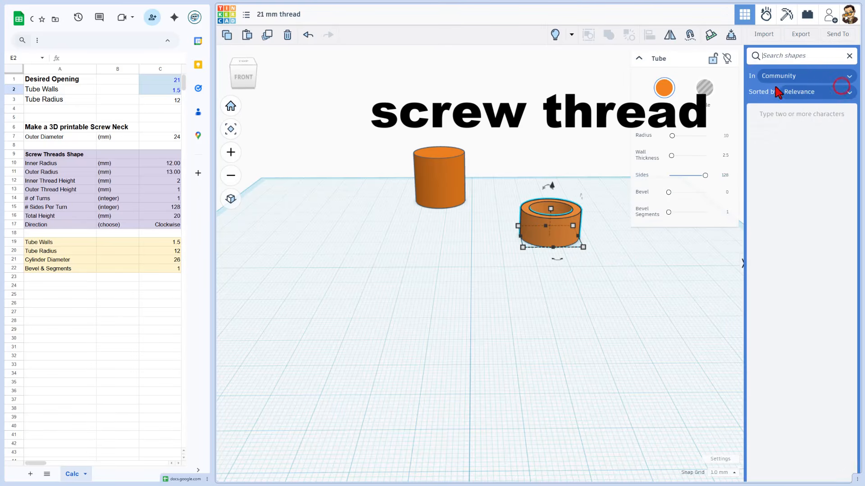
pyautogui.write('thre')
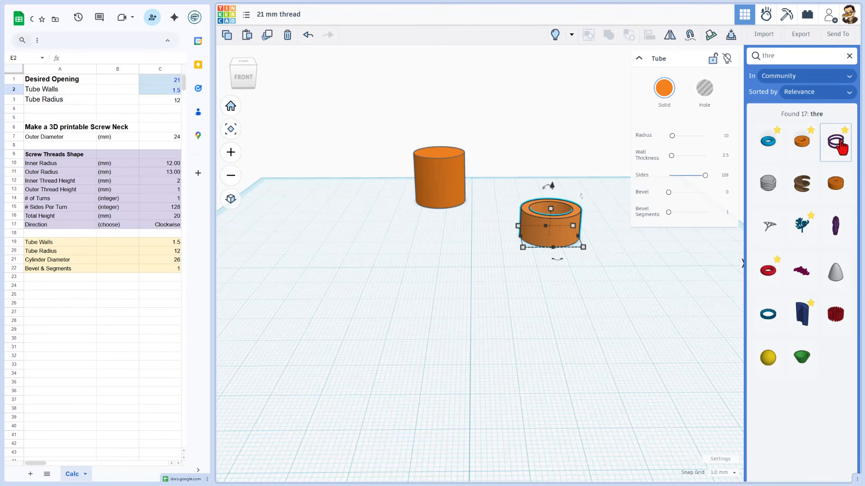
pyautogui.click(843, 140)
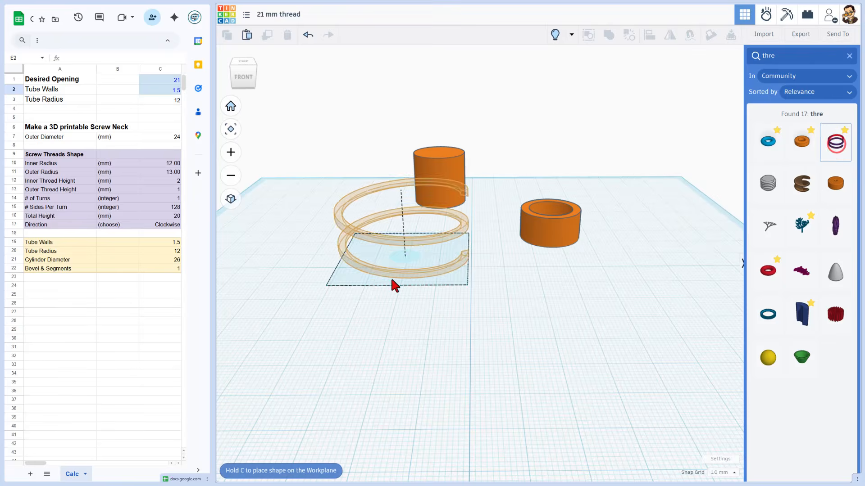
pyautogui.click(378, 316)
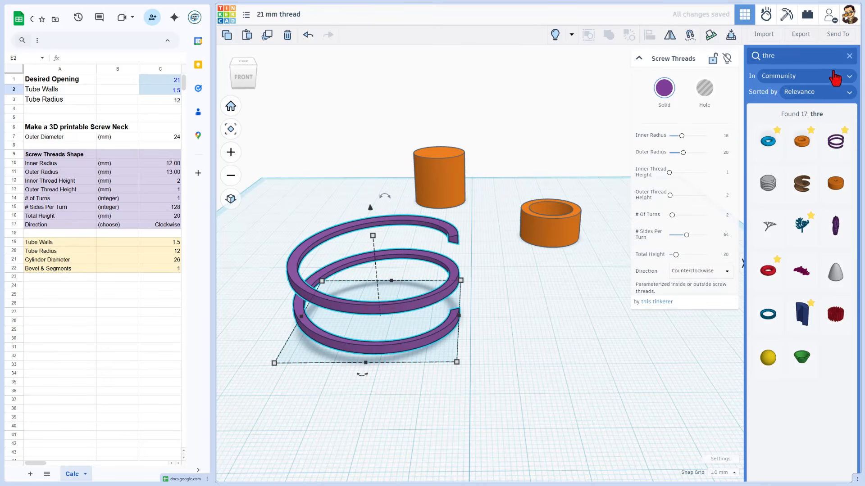
# Leave the shape search, switch the shape library to Favorites and deselect the screw threads
pyautogui.click(849, 56)
pyautogui.click(841, 58)
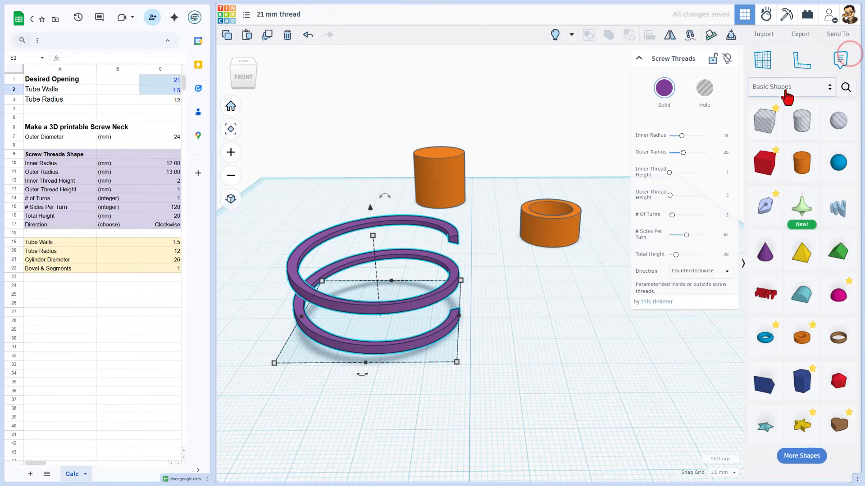
pyautogui.click(782, 99)
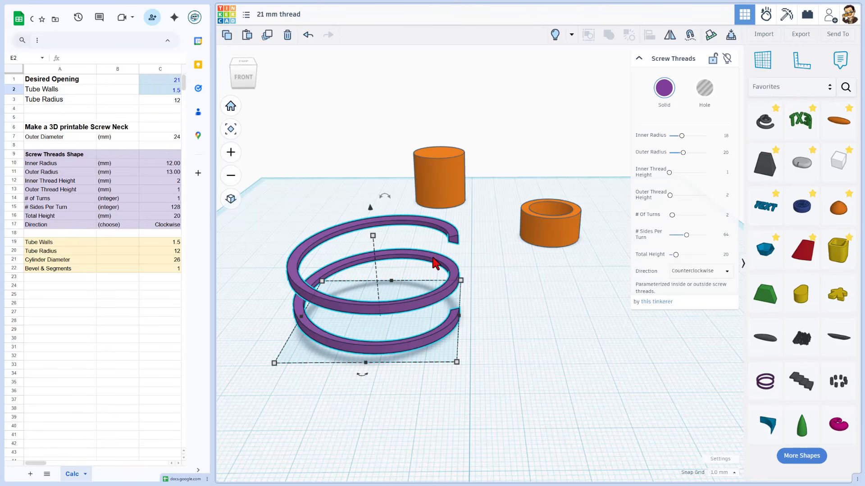
pyautogui.click(544, 314)
pyautogui.scroll(-2, 544, 314)
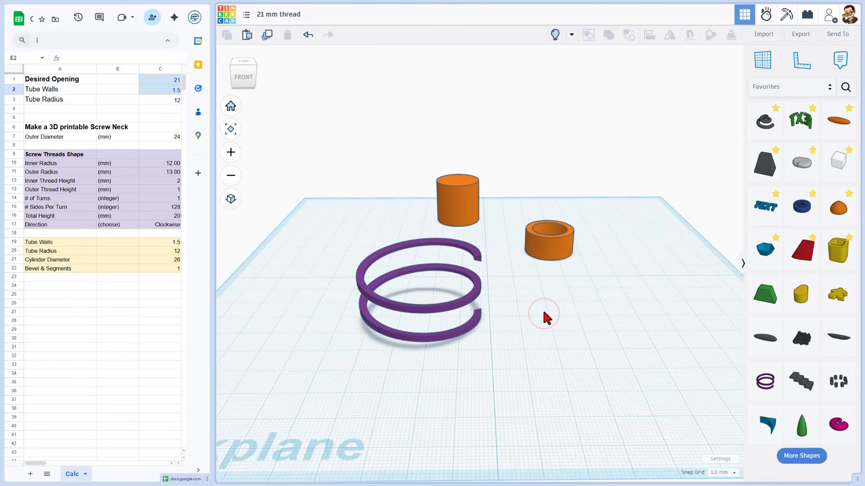
# Select the Screw Threads shape and widen the spreadsheet side slightly to reveal its units column D
pyautogui.click(473, 298)
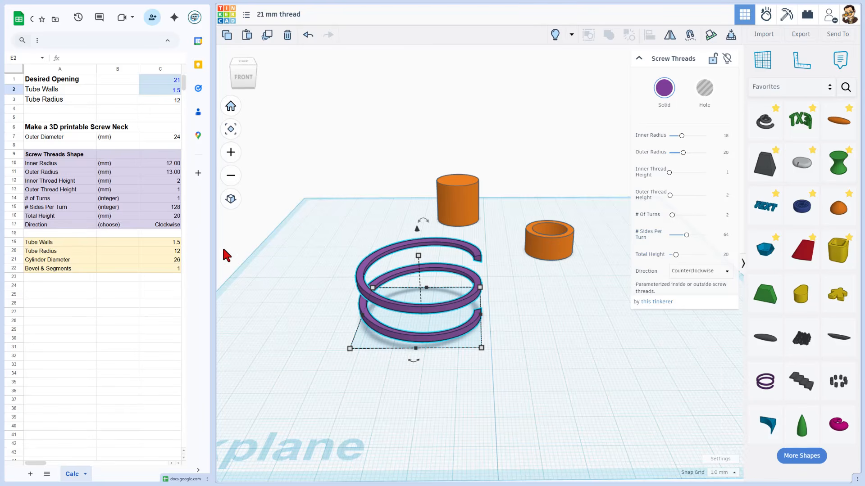
pyautogui.moveTo(215, 251); pyautogui.dragTo(233, 252)
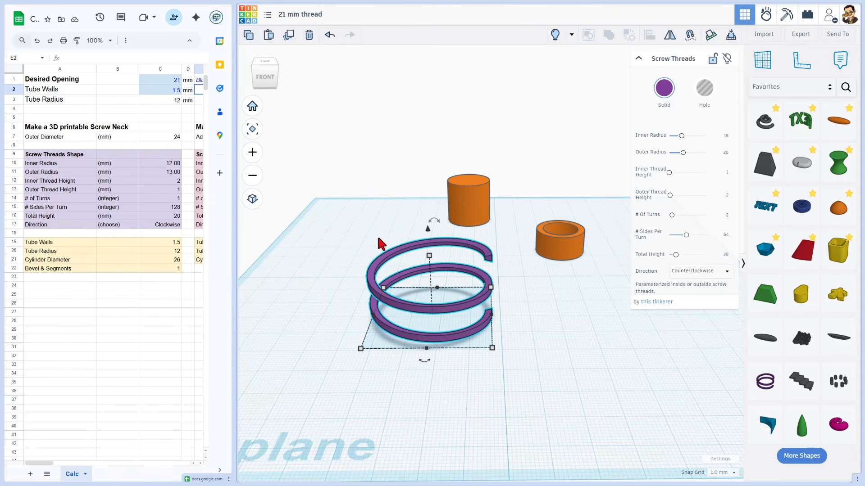
# Set the Screw Threads shape's inner radius to 12, outer radius to 13, inner thread height to 2 and outer thread height to 1
pyautogui.moveTo(233, 244); pyautogui.dragTo(224, 224)
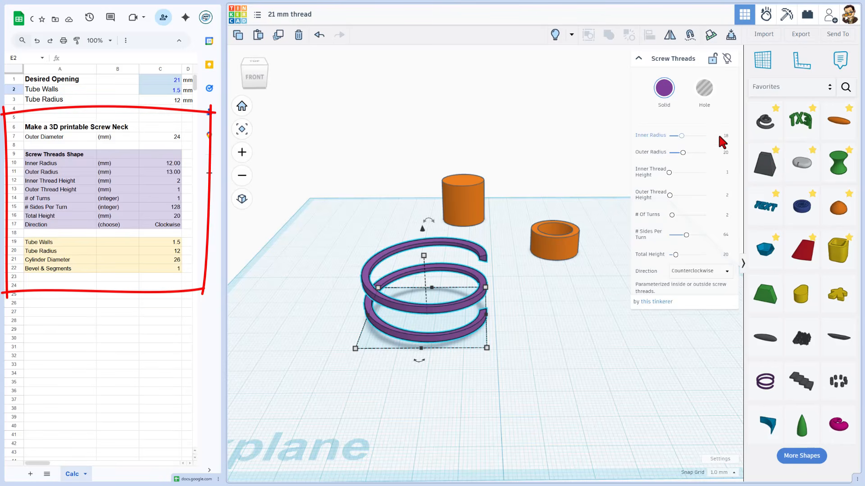
pyautogui.write('12')
pyautogui.press('Return')
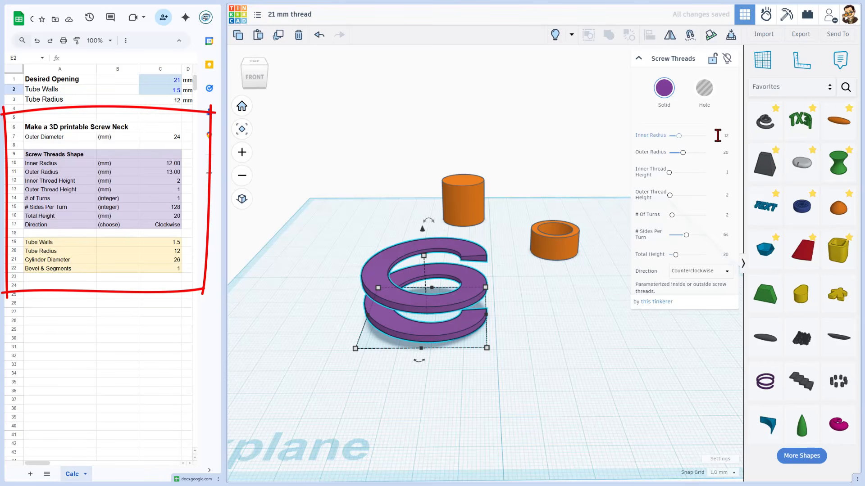
pyautogui.write('13')
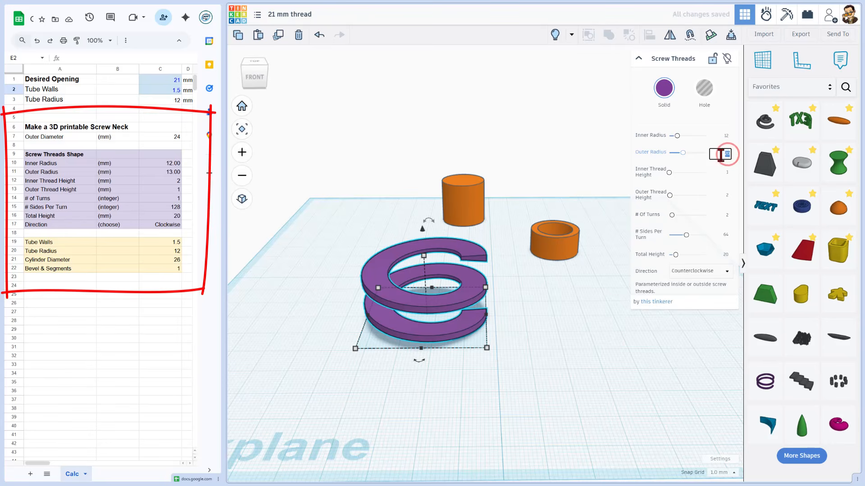
pyautogui.press('Return')
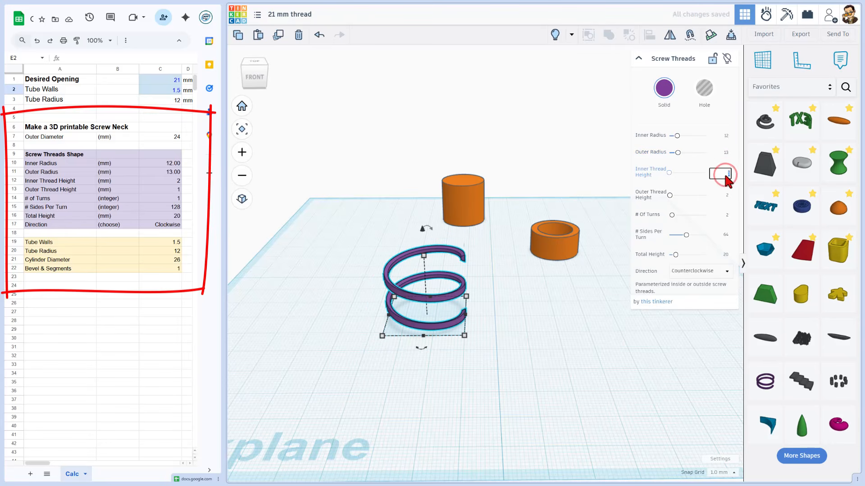
pyautogui.press('Return')
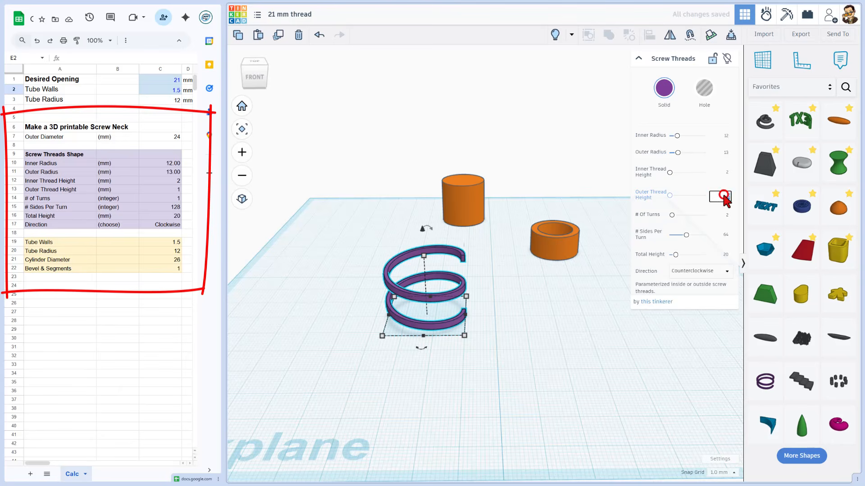
pyautogui.press('Return')
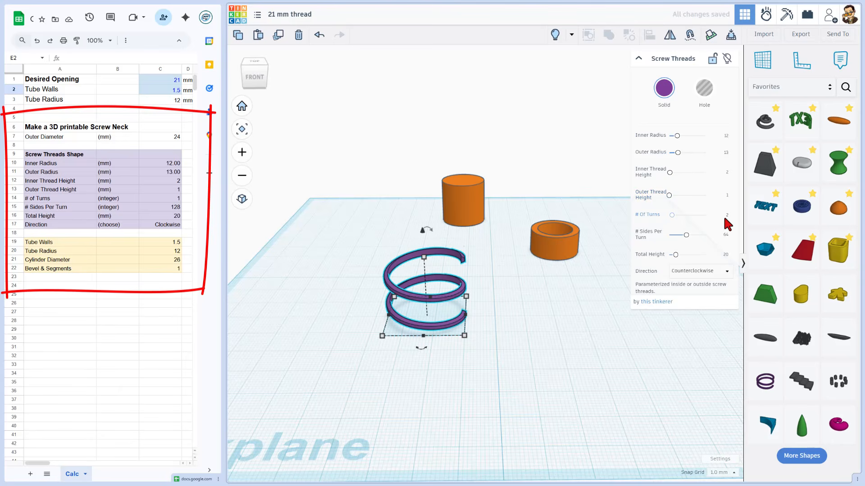
# Set the screw threads to 1 turn with 128 sides per turn and a Clockwise direction
pyautogui.click(724, 217)
pyautogui.write('1')
pyautogui.press('Return')
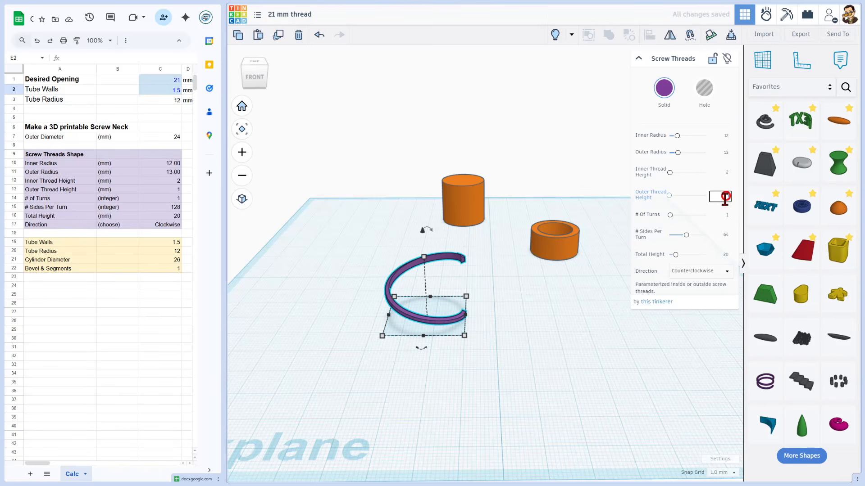
pyautogui.click(709, 235)
pyautogui.click(679, 272)
pyautogui.click(679, 289)
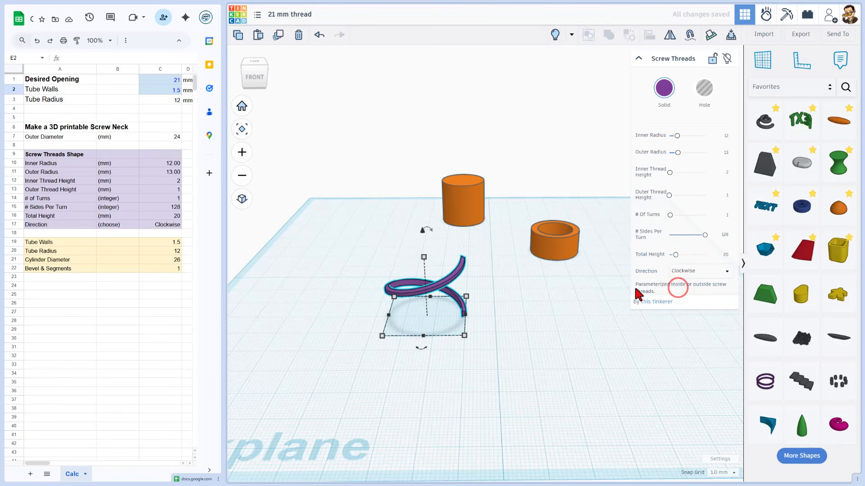
# Deselect the screw thread and move the tube to just behind it
pyautogui.moveTo(487, 277); pyautogui.dragTo(447, 293, button='right')
pyautogui.click(479, 276)
pyautogui.click(542, 247)
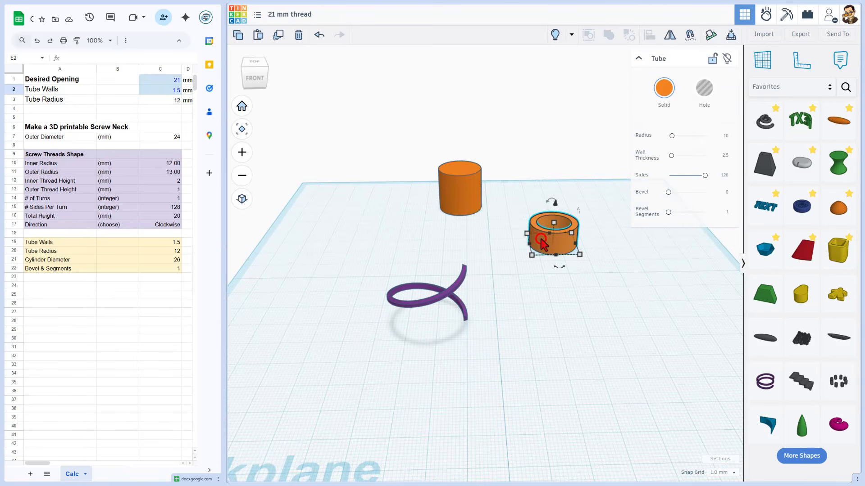
pyautogui.moveTo(543, 245); pyautogui.dragTo(425, 272)
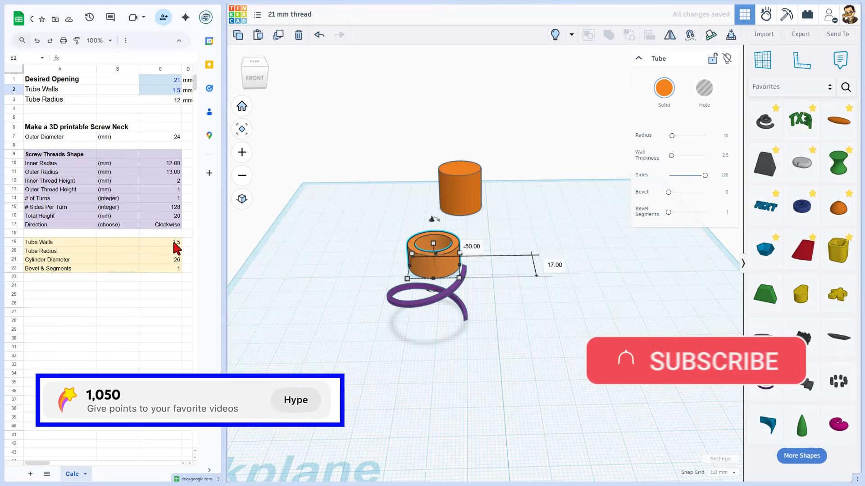
# Set the tube's radius to 12 and its wall thickness to 1.5, matching the spreadsheet's tube values
pyautogui.click(174, 251)
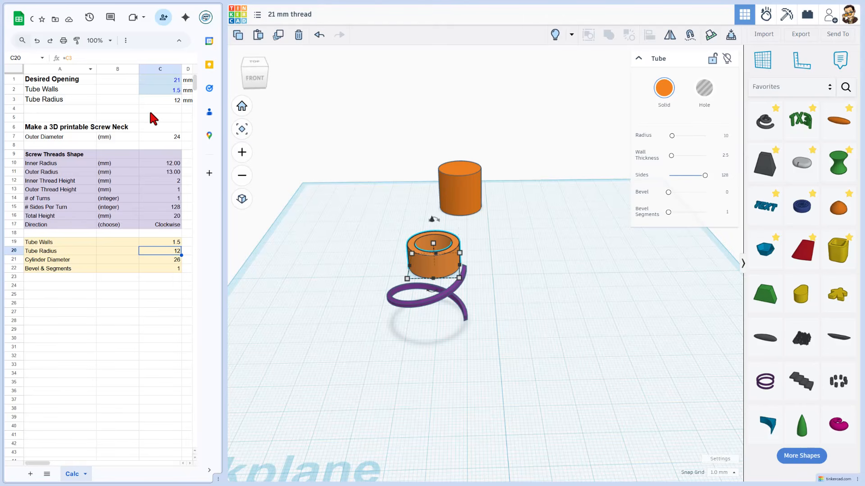
pyautogui.click(723, 135)
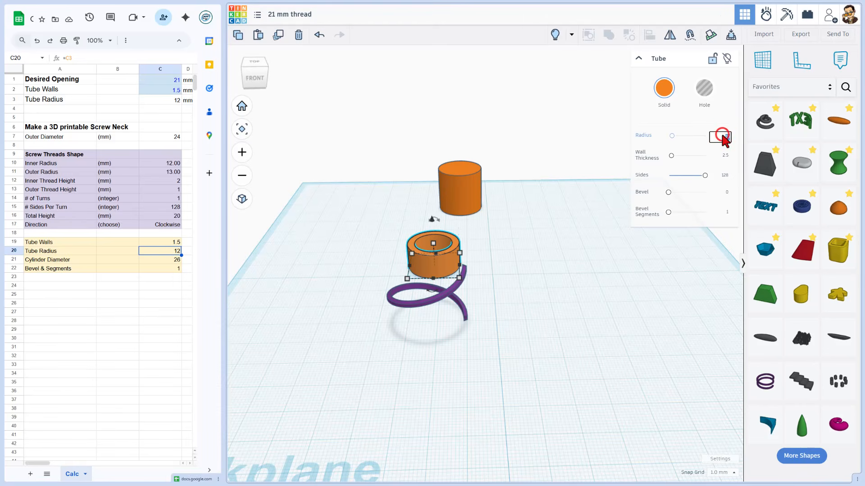
pyautogui.write('12')
pyautogui.press('Return')
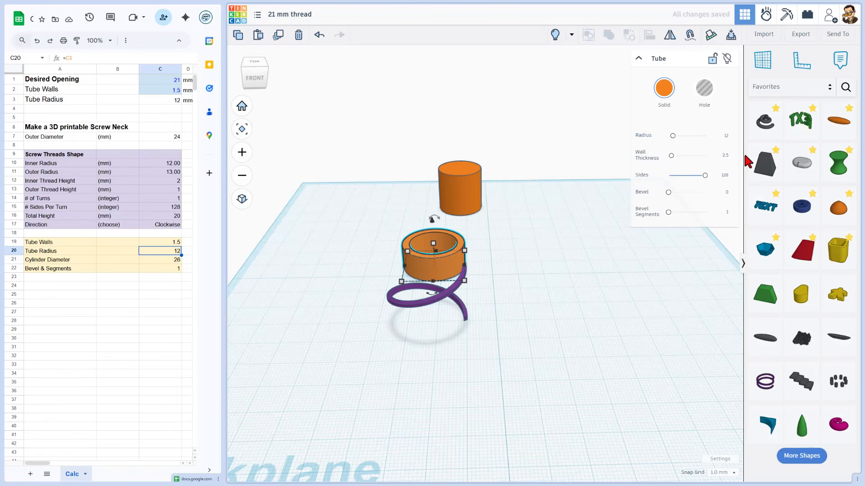
pyautogui.write('1.5')
pyautogui.press('Return')
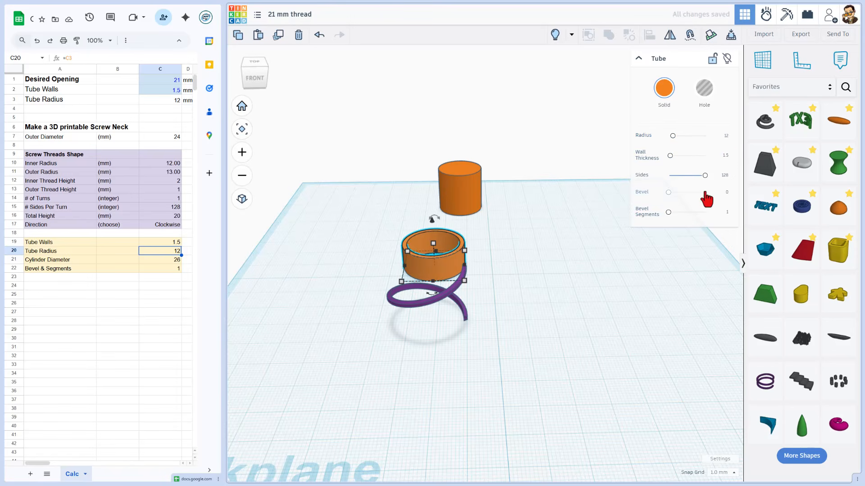
# Set the tube's height to 15 mm
pyautogui.moveTo(434, 243)
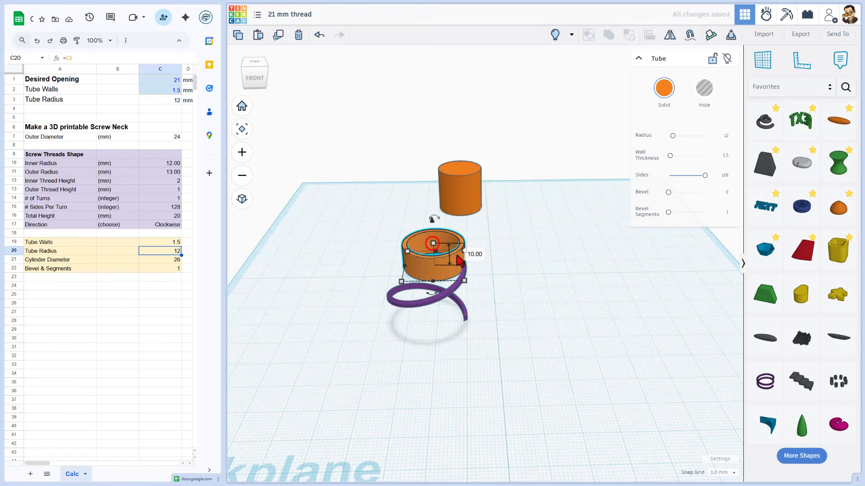
pyautogui.click(476, 254)
pyautogui.write('15')
pyautogui.press('Return')
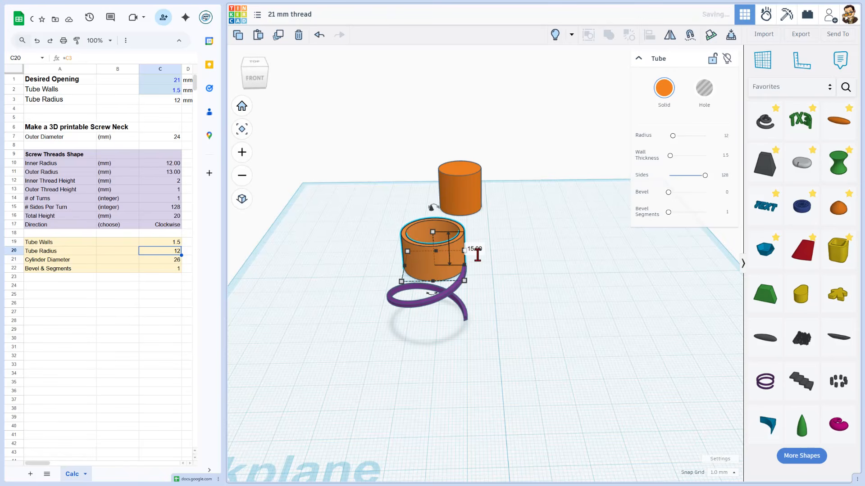
# Align the screw thread to the centre of the tube in both horizontal directions, using the tube as the anchor
pyautogui.moveTo(444, 289); pyautogui.dragTo(440, 306, button='right')
pyautogui.moveTo(499, 243); pyautogui.dragTo(374, 332)
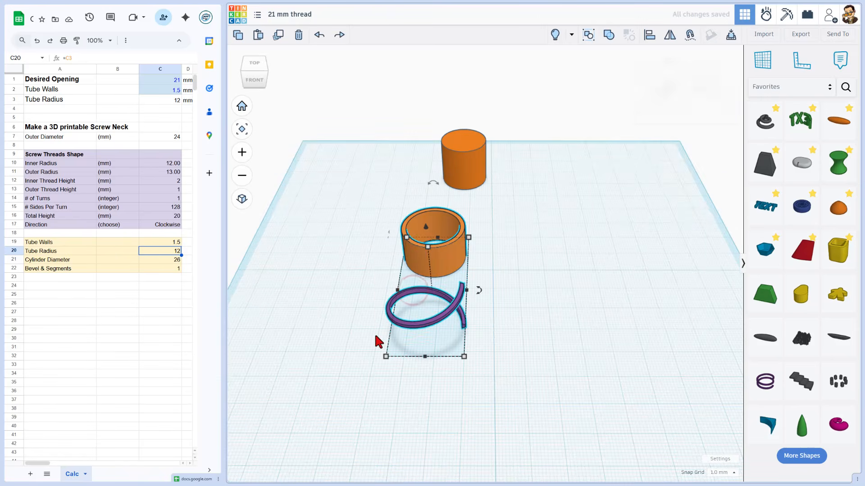
pyautogui.press('l')
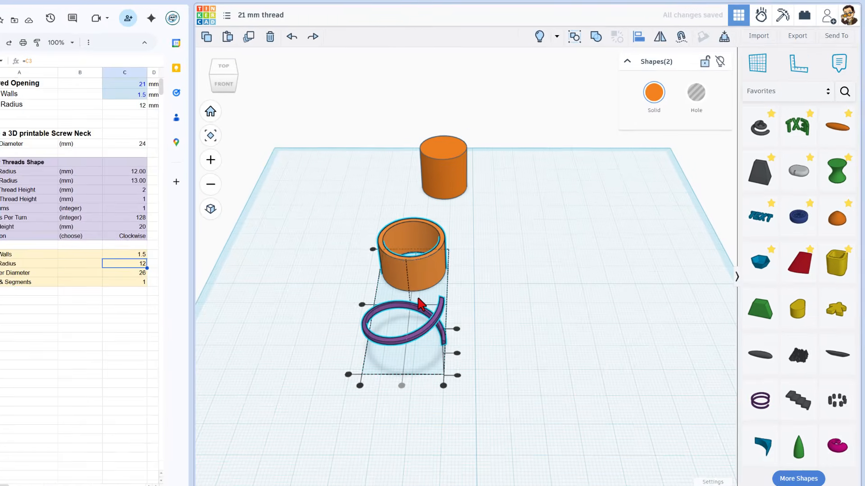
pyautogui.click(435, 263)
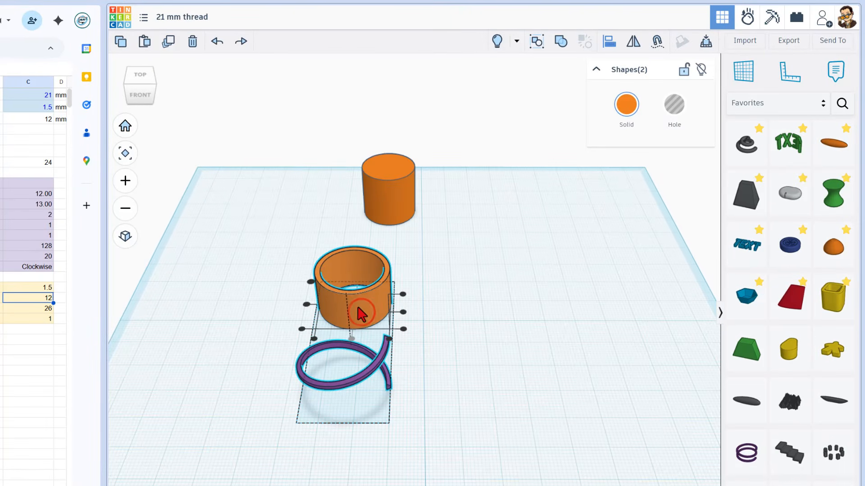
pyautogui.click(306, 304)
pyautogui.click(401, 313)
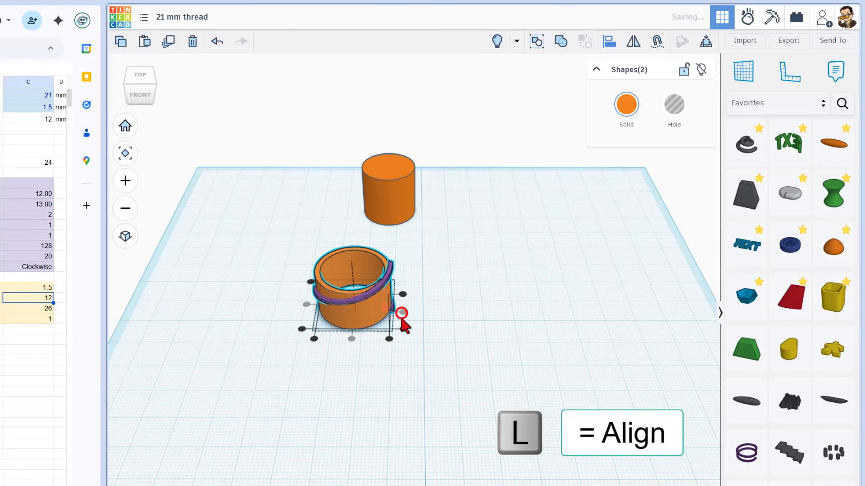
pyautogui.click(435, 363)
# Duplicate the cylinder, tube and screw thread together and shift the copy right with four large nudges
pyautogui.moveTo(436, 363); pyautogui.dragTo(340, 289, button='right')
pyautogui.moveTo(395, 343); pyautogui.dragTo(353, 305, button='right')
pyautogui.moveTo(340, 335)
pyautogui.mouseDown(button='right')
pyautogui.moveTo(377, 361)
pyautogui.moveTo(331, 372)
pyautogui.moveTo(373, 331)
pyautogui.mouseUp(button='right')
pyautogui.moveTo(275, 141)
pyautogui.mouseDown()
pyautogui.moveTo(453, 307)
pyautogui.moveTo(423, 316)
pyautogui.mouseUp()
pyautogui.hotkey('ctrl', 'd')
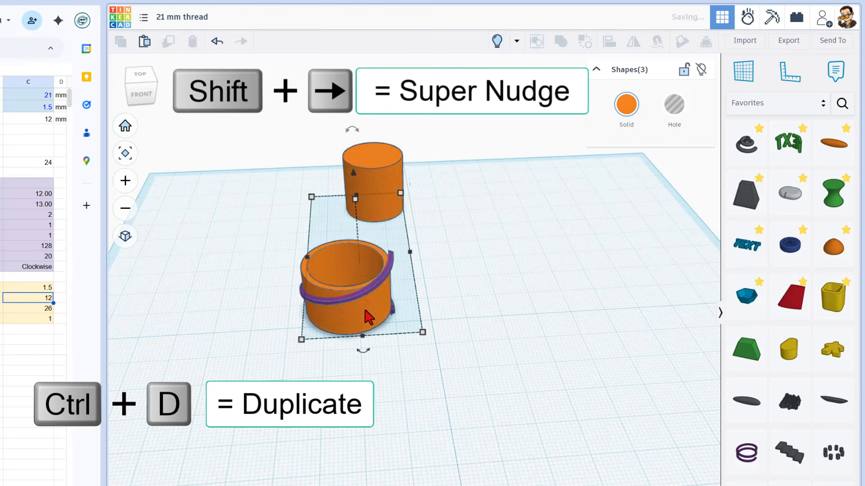
pyautogui.hotkey('shift', 'Right')
pyautogui.hotkey('shift', 'Right')
pyautogui.hotkey('shift', 'Right')
pyautogui.hotkey('shift', 'Right')
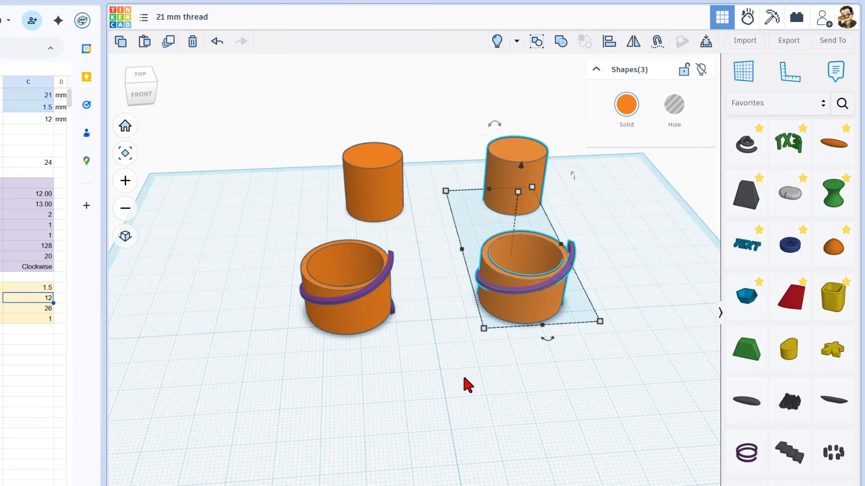
# Duplicate the left tube's screw thread and rotate the copy 60 degrees around the tube
pyautogui.click(504, 386)
pyautogui.moveTo(400, 336); pyautogui.dragTo(399, 322, button='right')
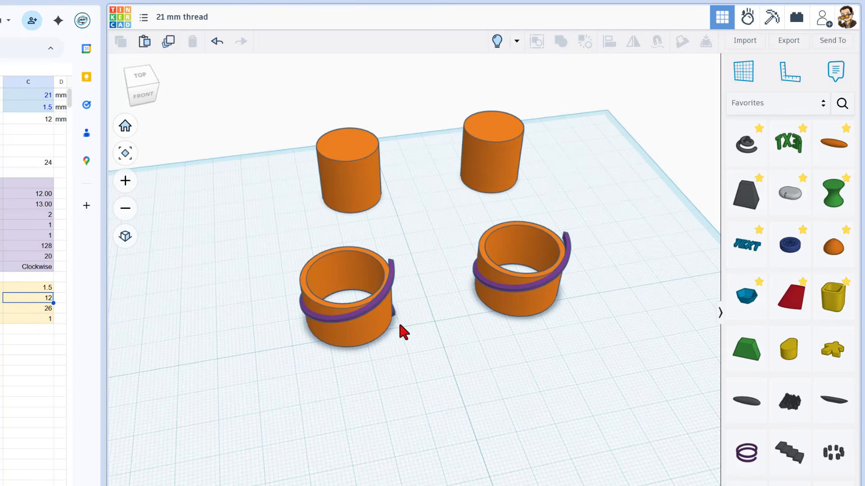
pyautogui.click(392, 297)
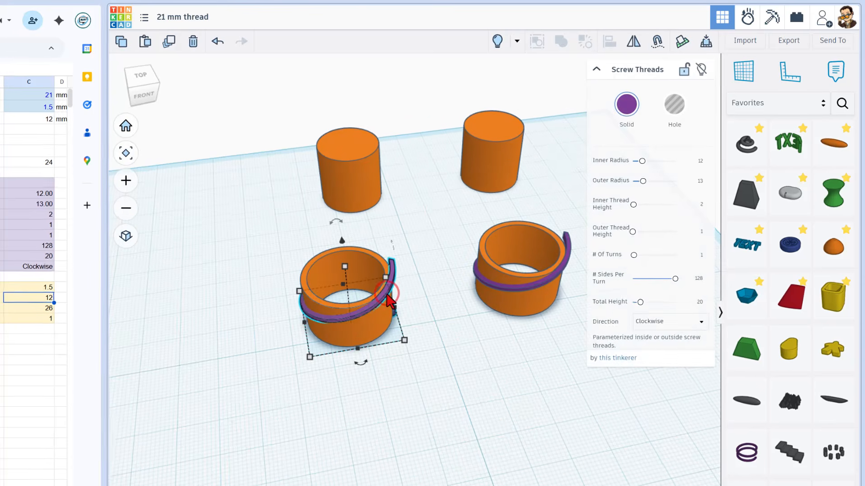
pyautogui.hotkey('ctrl', 'd')
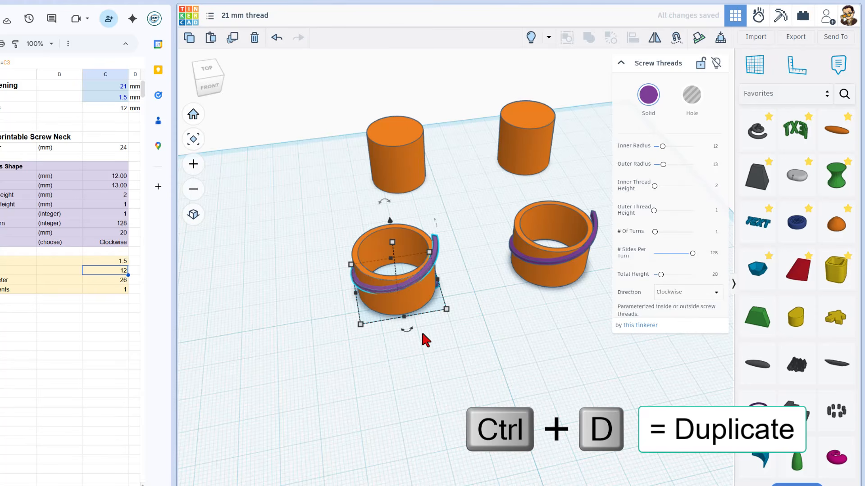
pyautogui.moveTo(407, 331); pyautogui.dragTo(329, 470)
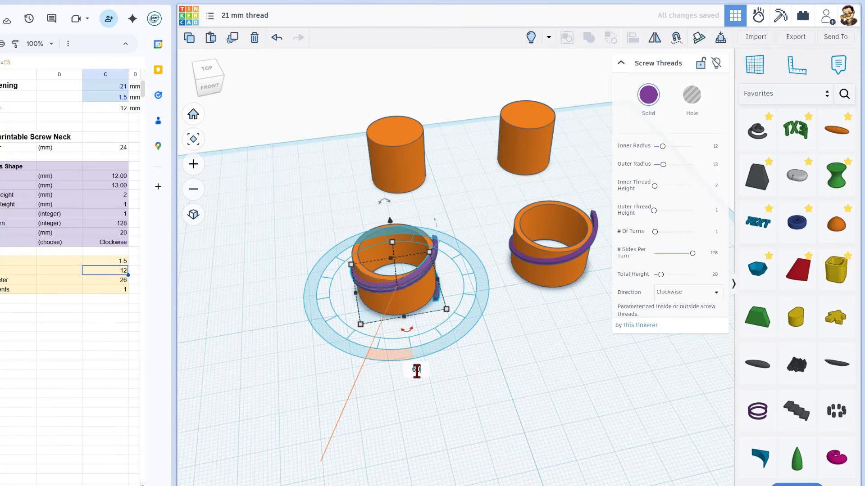
pyautogui.press('Return')
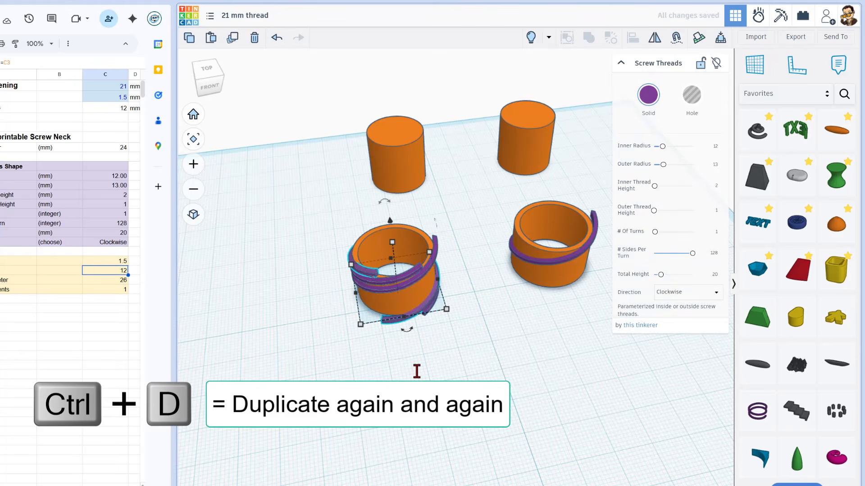
# Repeat the rotated duplication four times to wrap six threads around the left tube
pyautogui.hotkey('ctrl', 'd')
pyautogui.hotkey('ctrl', 'd')
pyautogui.hotkey('ctrl', 'd')
pyautogui.hotkey('ctrl', 'd')
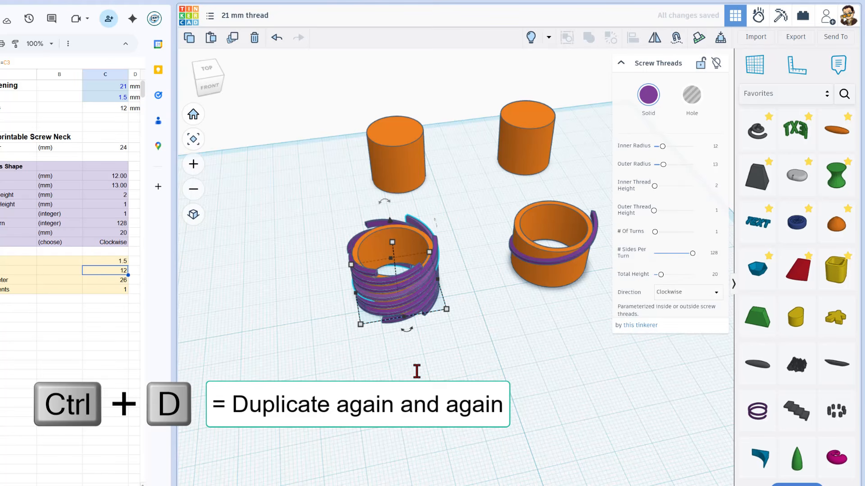
# Lock the tube inside the six threads and clear the selection
pyautogui.moveTo(444, 367)
pyautogui.mouseDown(button='right')
pyautogui.moveTo(407, 356)
pyautogui.moveTo(400, 309)
pyautogui.moveTo(444, 299)
pyautogui.moveTo(435, 355)
pyautogui.mouseUp(button='right')
pyautogui.hotkey('ctrl', 'l')
pyautogui.click(412, 229)
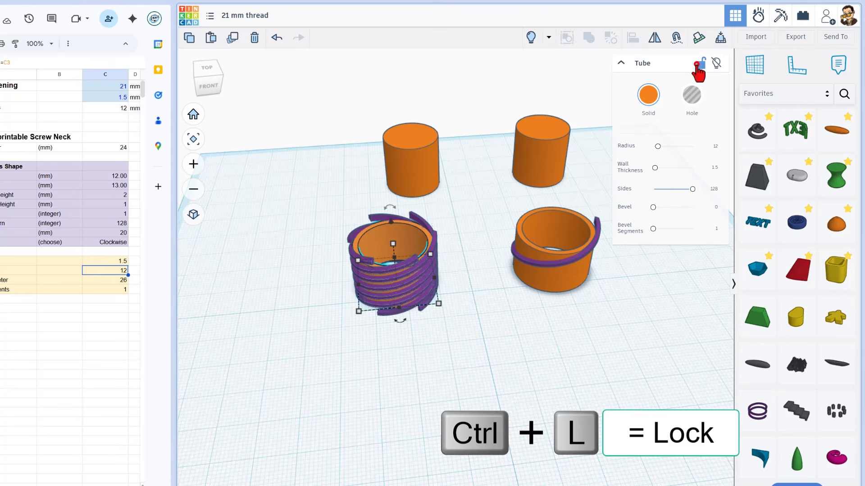
pyautogui.click(696, 64)
pyautogui.click(483, 345)
# Select the left tube with its threads and union-group the unlocked threads
pyautogui.moveTo(468, 299); pyautogui.dragTo(463, 345, button='right')
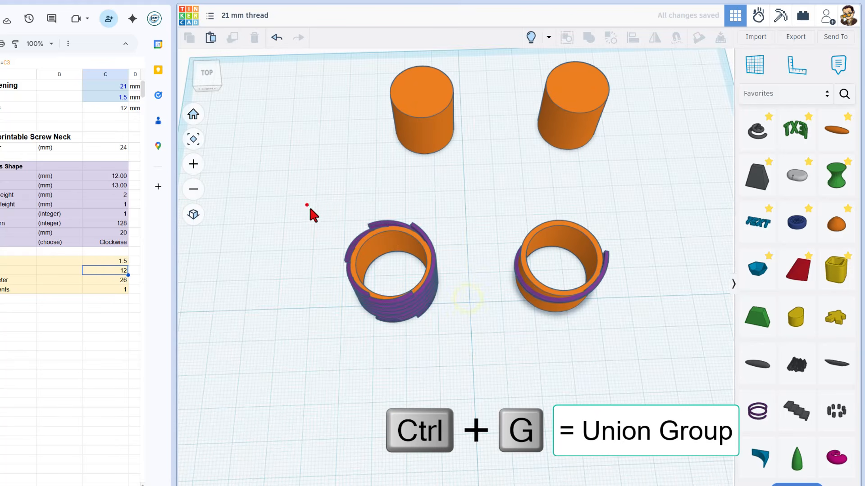
pyautogui.moveTo(310, 208); pyautogui.dragTo(442, 357)
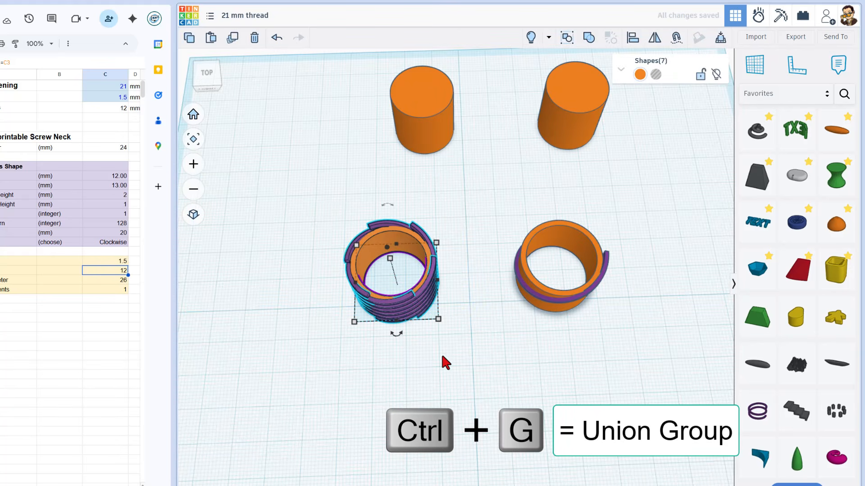
pyautogui.hotkey('ctrl', 'g')
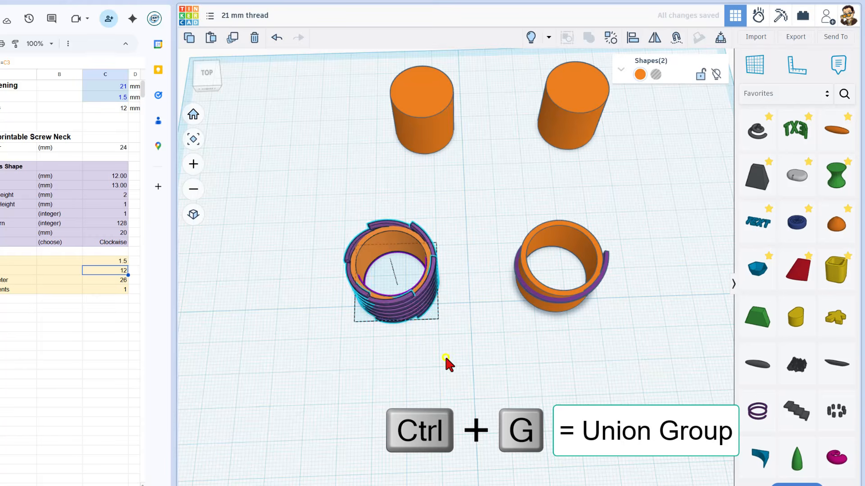
# Scale the cylinder behind the threaded left tube uniformly to 26 mm
pyautogui.moveTo(444, 356); pyautogui.dragTo(463, 310, button='right')
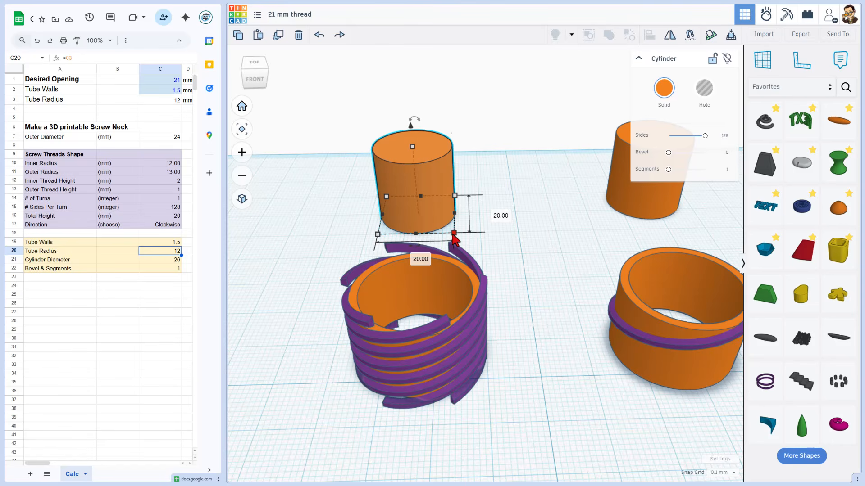
pyautogui.keyDown('shift'); pyautogui.moveTo(454, 234); pyautogui.dragTo(471, 260); pyautogui.keyUp('shift')
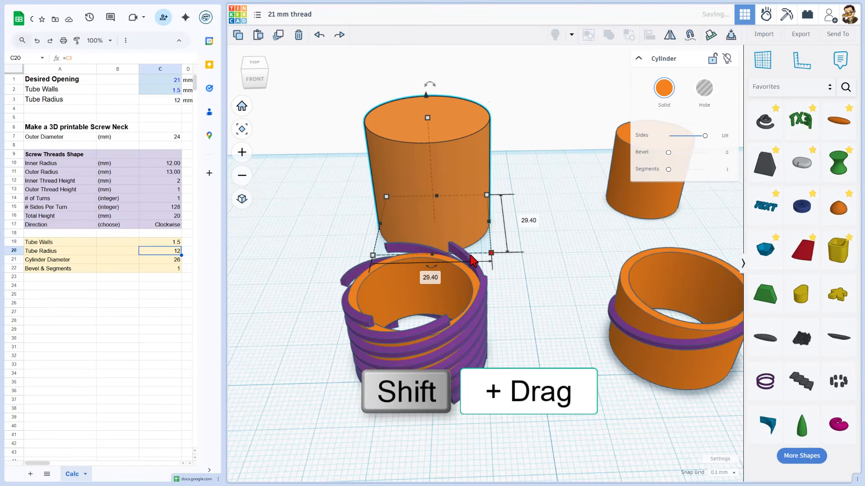
pyautogui.click(425, 280)
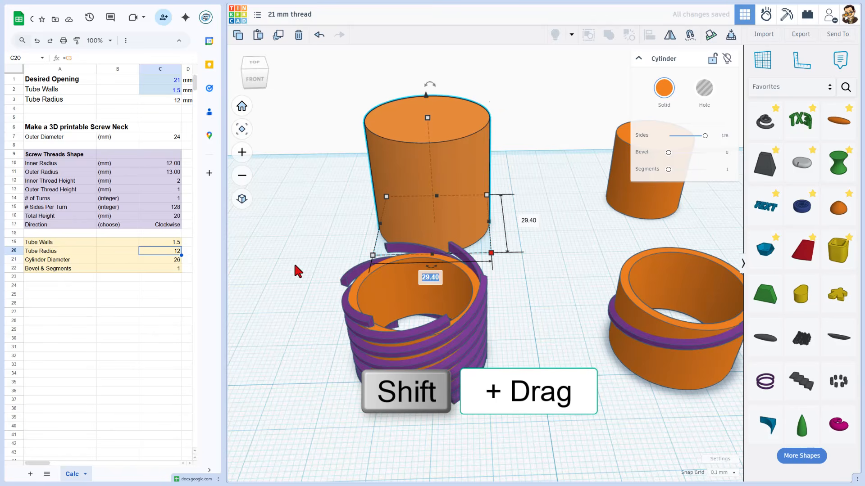
pyautogui.write('26')
pyautogui.press('Return')
# Duplicate the 26 mm cylinder, place the copy beside it, and give the original a bevel of 1
pyautogui.hotkey('ctrl', 'd')
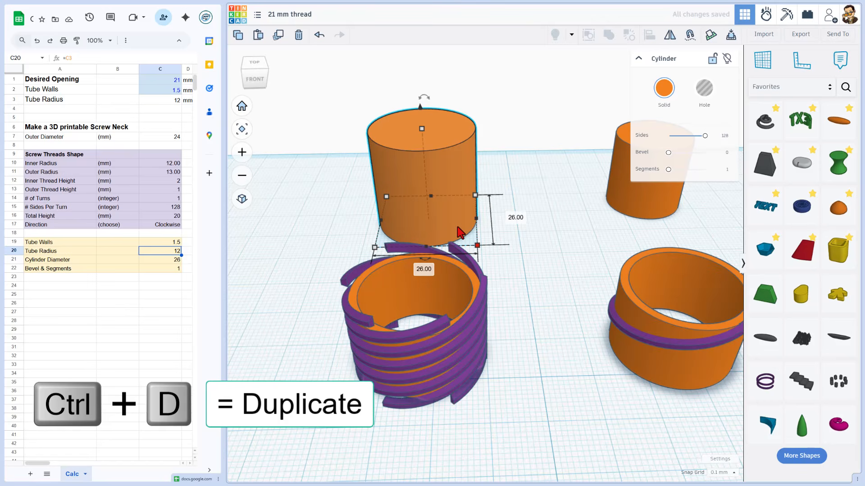
pyautogui.moveTo(460, 232); pyautogui.dragTo(350, 266)
pyautogui.click(420, 171)
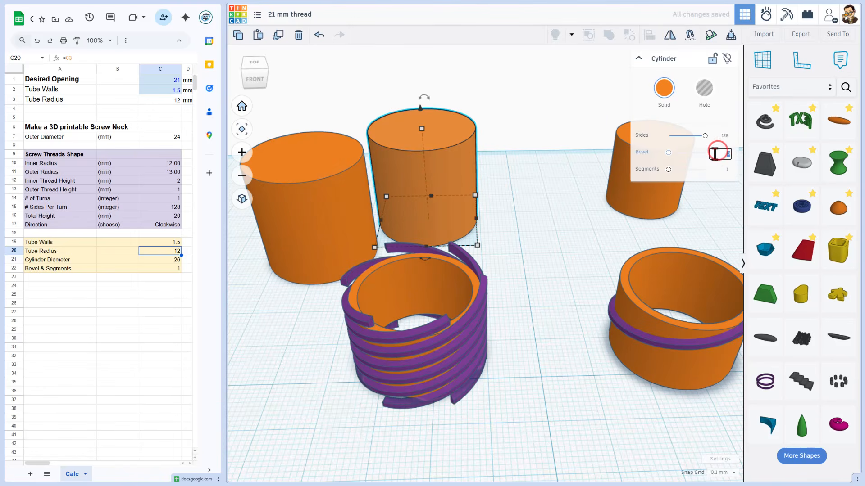
pyautogui.write('1')
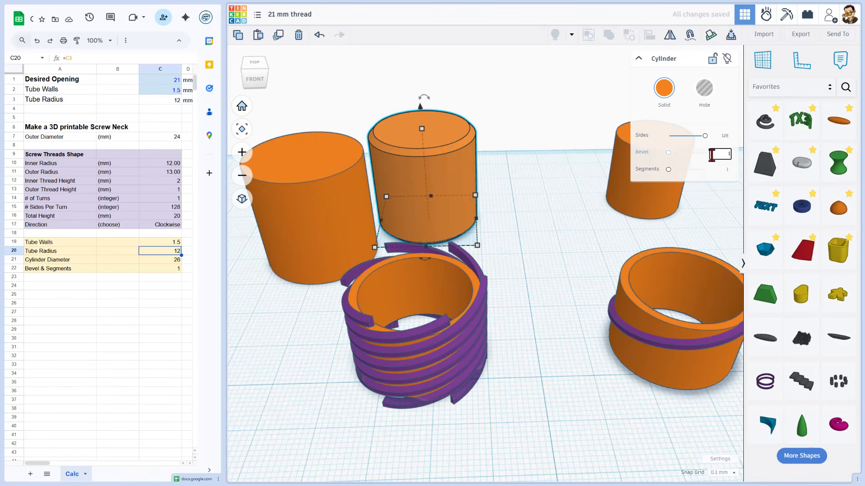
# Set the height of the unbevelled cylinder copy to 15 mm
pyautogui.click(344, 210)
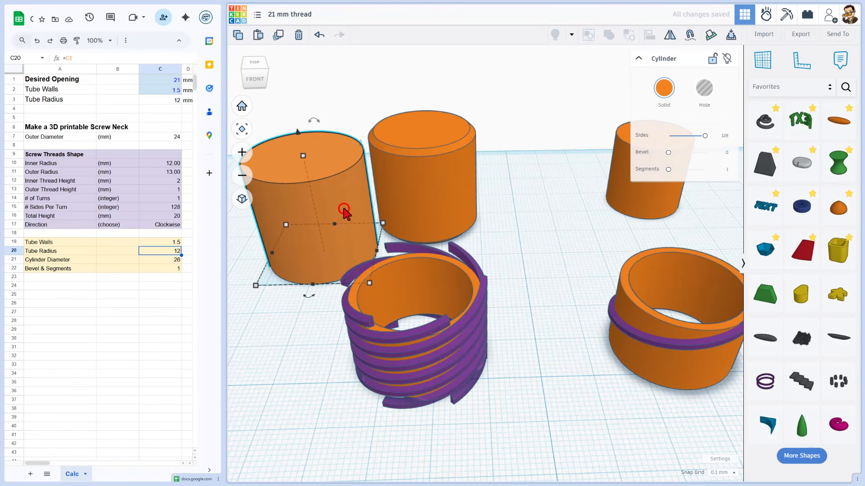
pyautogui.click(303, 155)
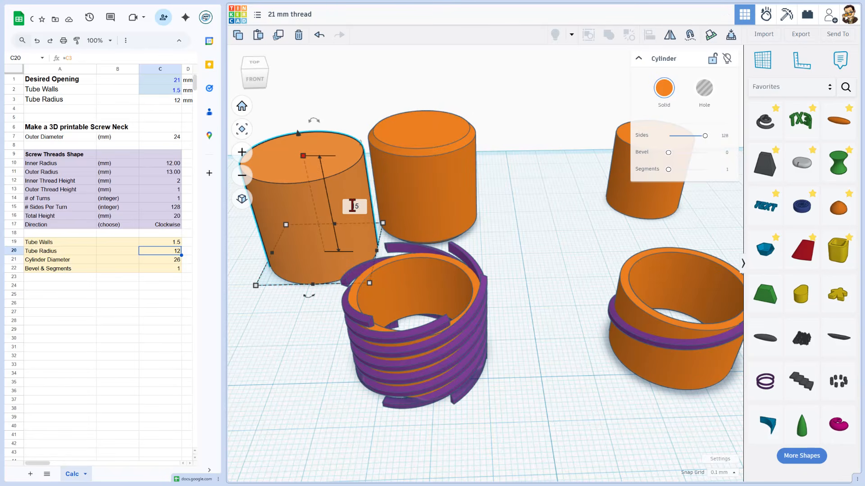
pyautogui.write('15')
pyautogui.press('Return')
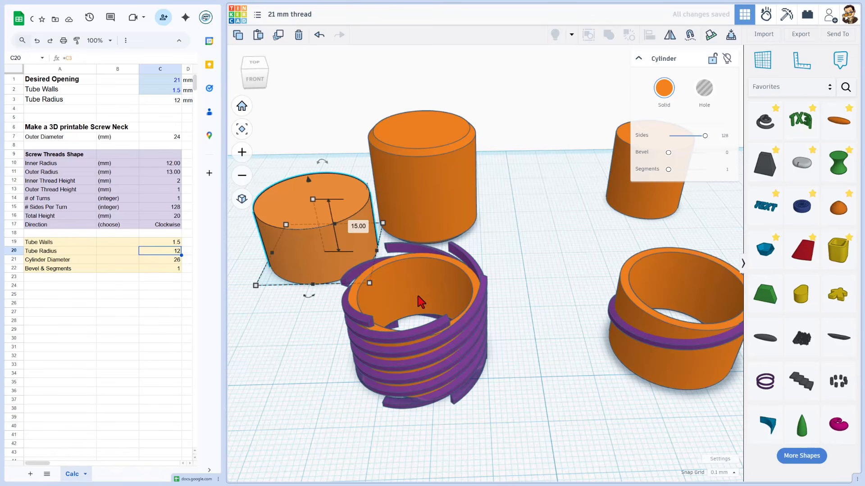
# Align both large cylinders to the threaded left tube, matching their tops and centring them on it in both horizontal directions
pyautogui.keyDown('shift'); pyautogui.click(410, 271); pyautogui.keyUp('shift')
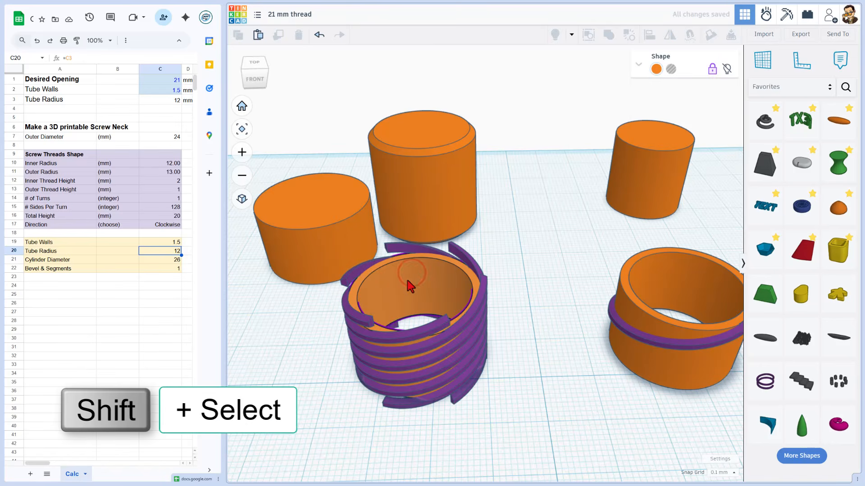
pyautogui.keyDown('shift'); pyautogui.click(301, 228); pyautogui.keyUp('shift')
pyautogui.keyDown('shift'); pyautogui.click(436, 182); pyautogui.keyUp('shift')
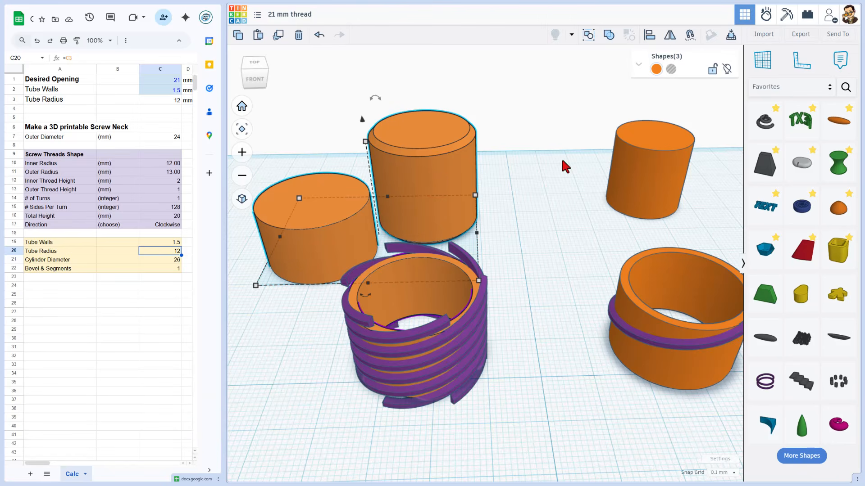
pyautogui.press('l')
pyautogui.click(415, 295)
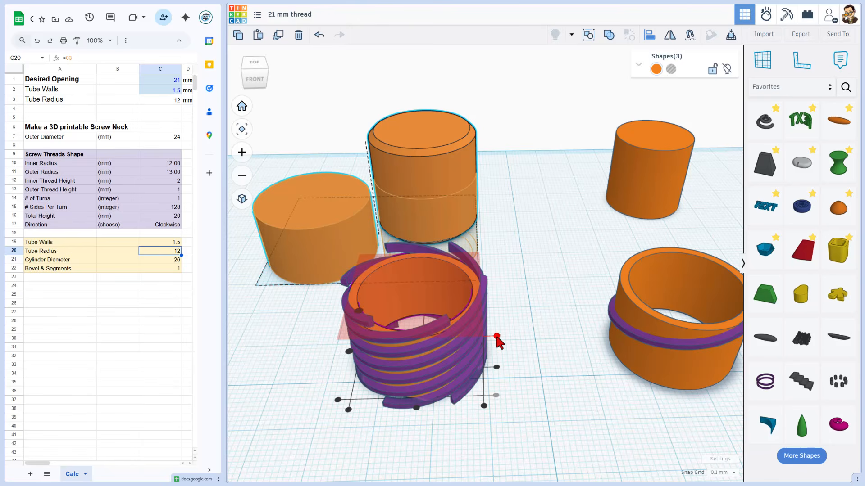
pyautogui.click(415, 407)
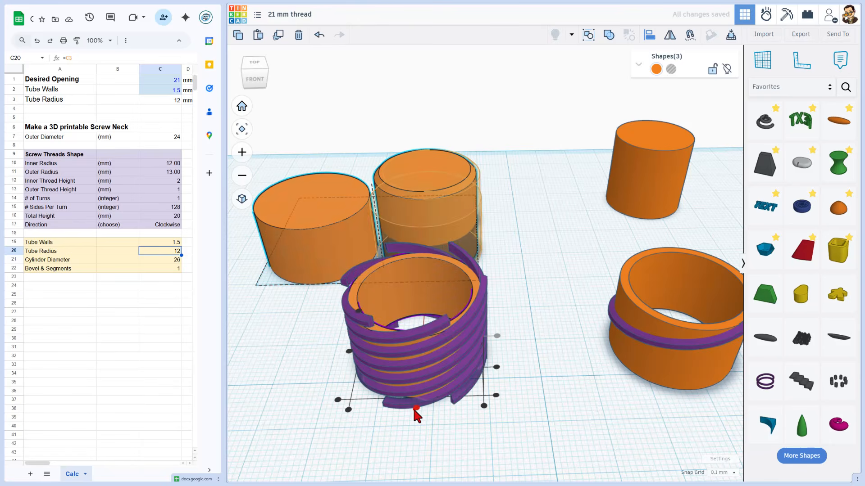
pyautogui.click(245, 66)
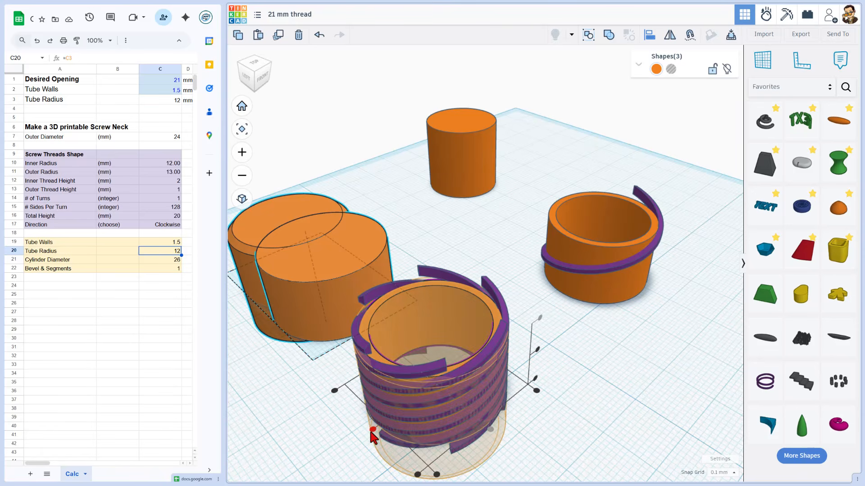
pyautogui.click(372, 430)
pyautogui.scroll(3, 535, 380)
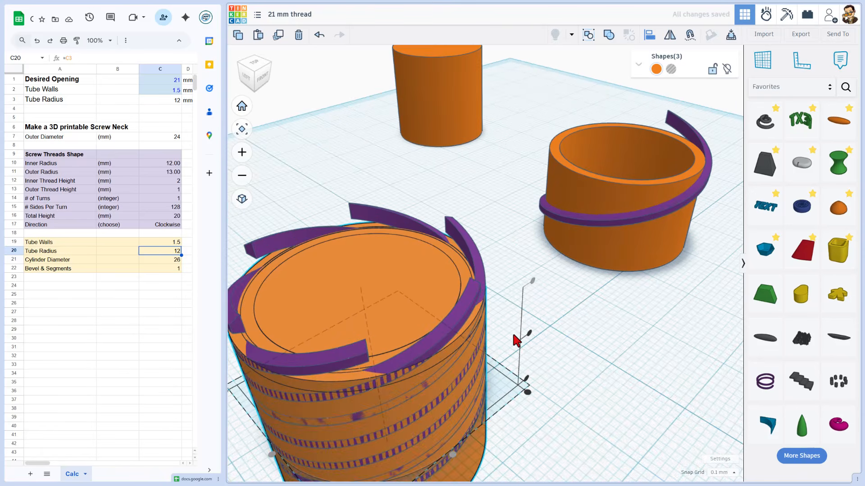
pyautogui.moveTo(473, 319); pyautogui.dragTo(445, 295, button='right')
pyautogui.press('l')
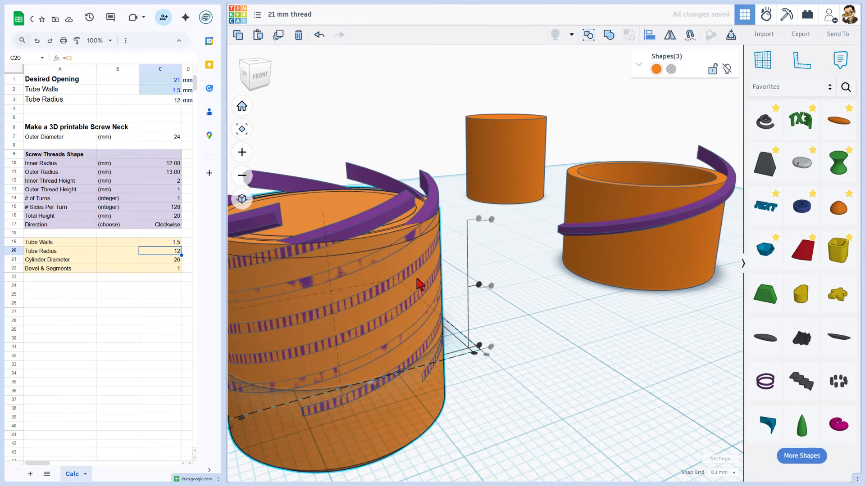
# Clear the selection and hide the unbevelled cylinder that covers the threaded left tube
pyautogui.click(511, 233)
pyautogui.scroll(3, 394, 231)
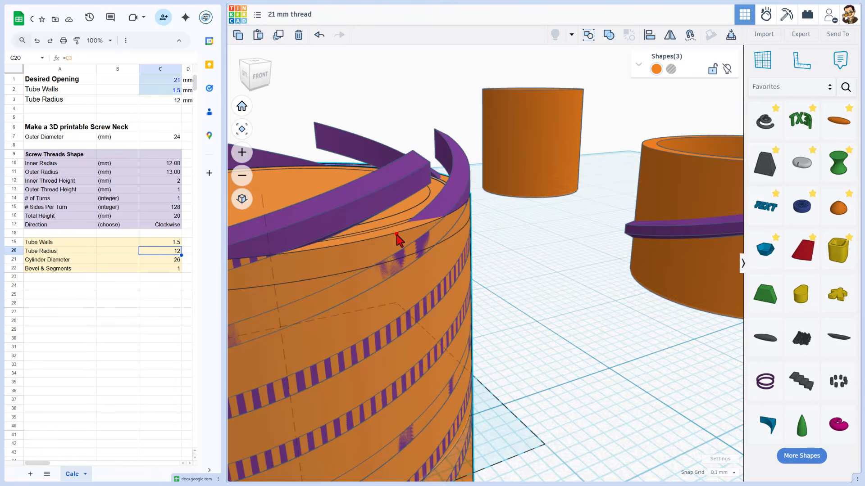
pyautogui.click(523, 251)
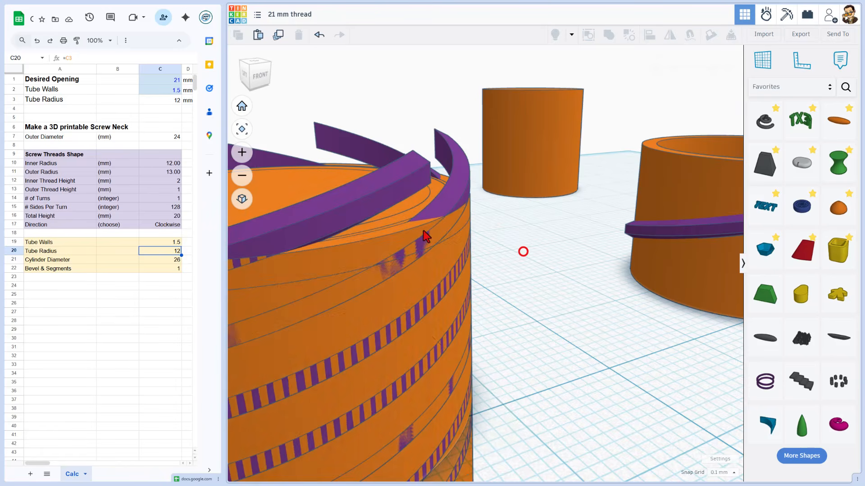
pyautogui.click(392, 235)
pyautogui.click(555, 296)
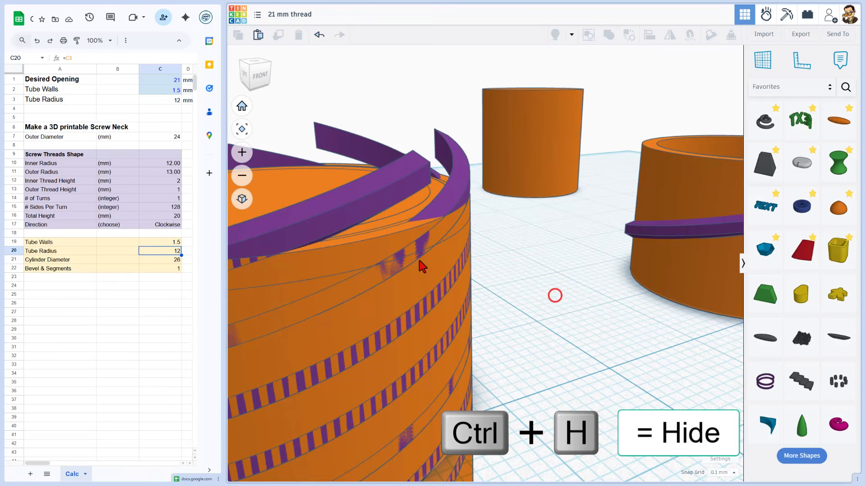
pyautogui.click(396, 246)
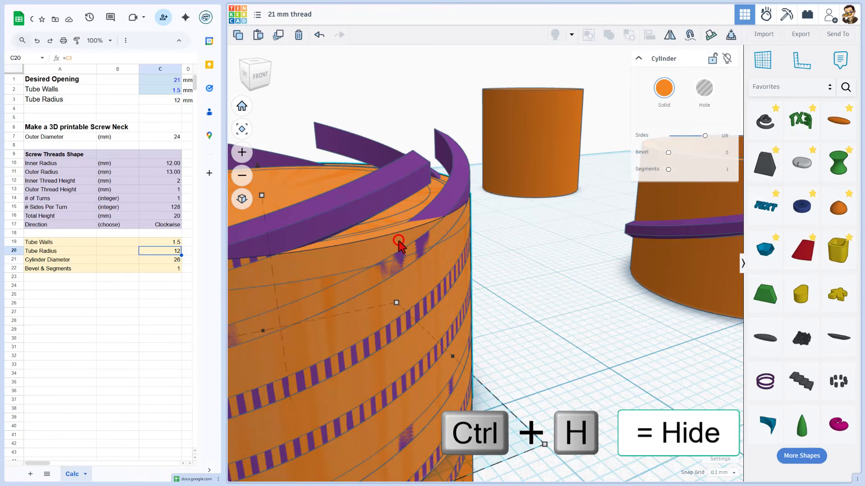
pyautogui.click(726, 59)
# Select the locked tube inside the bevelled cylinder and colour it solid red
pyautogui.click(378, 235)
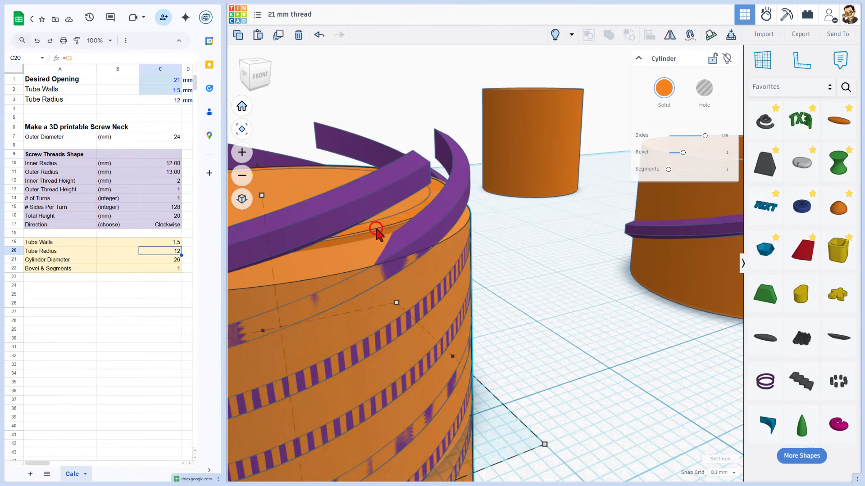
pyautogui.click(379, 241)
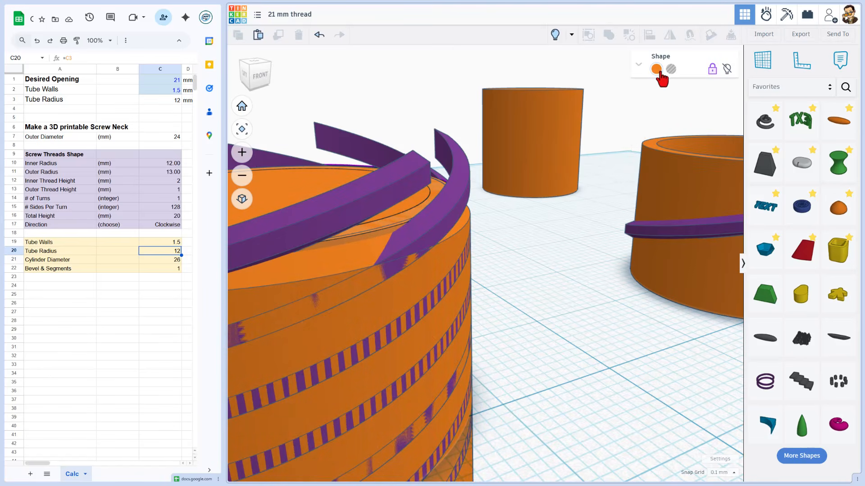
pyautogui.click(656, 69)
pyautogui.click(563, 136)
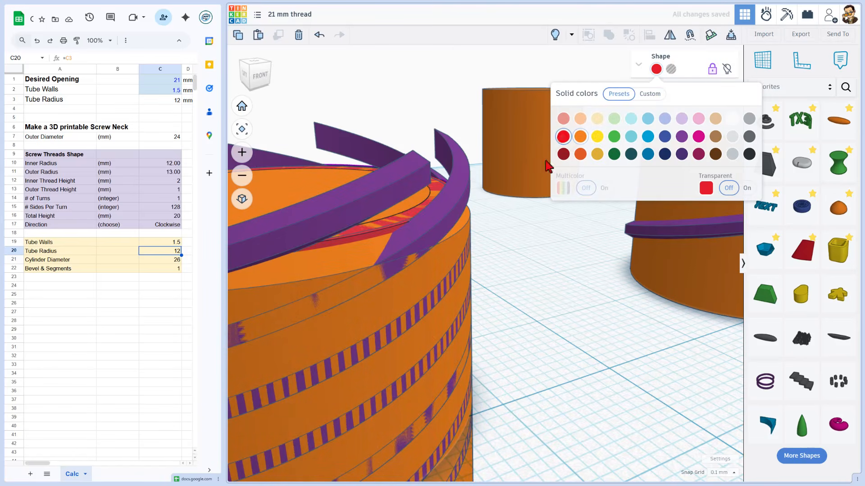
# Select the bevelled cylinder, set the snap grid to 0.1 mm, and nudge the cylinder up to cover the red tube's rim
pyautogui.click(350, 257)
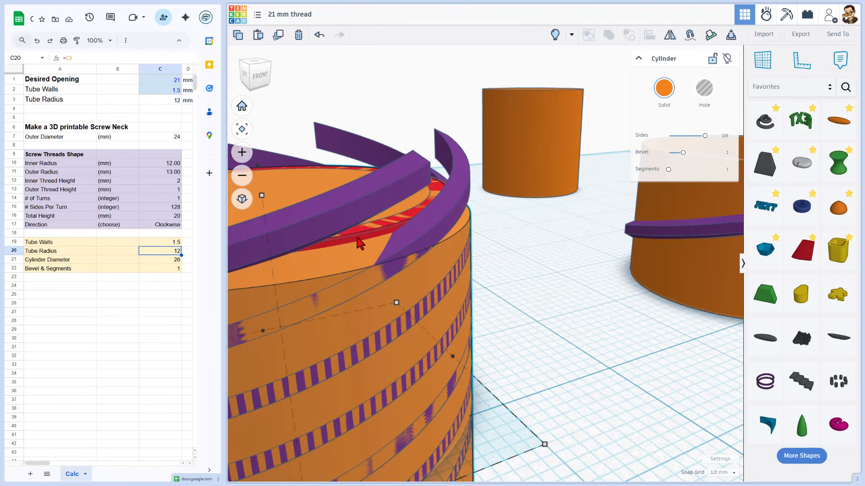
pyautogui.scroll(-3, 365, 261)
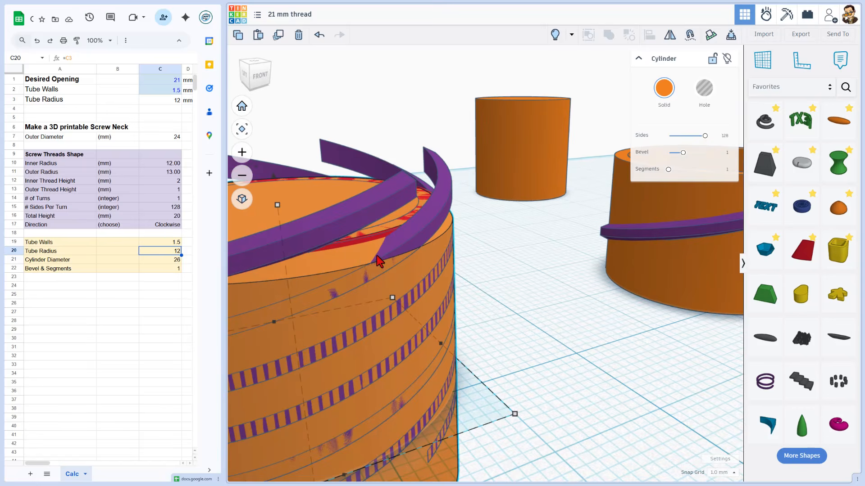
pyautogui.click(720, 473)
pyautogui.click(720, 389)
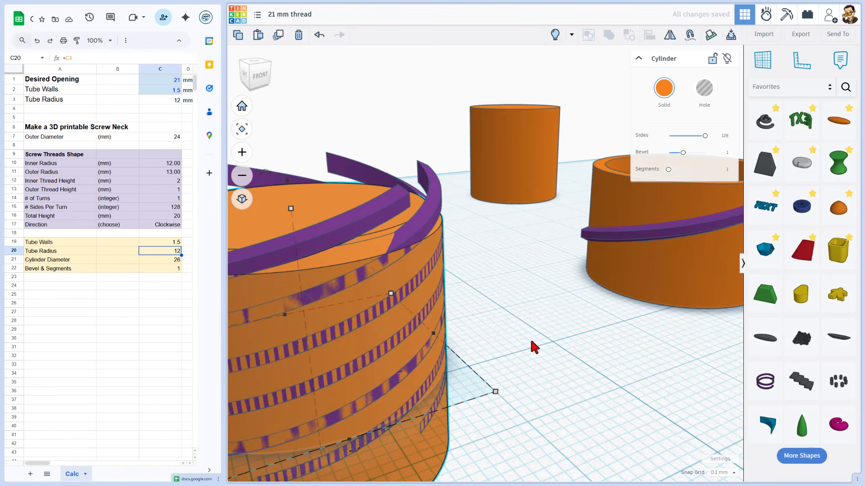
# Show the hidden cylinder again and clear the selection
pyautogui.scroll(-2, 363, 246)
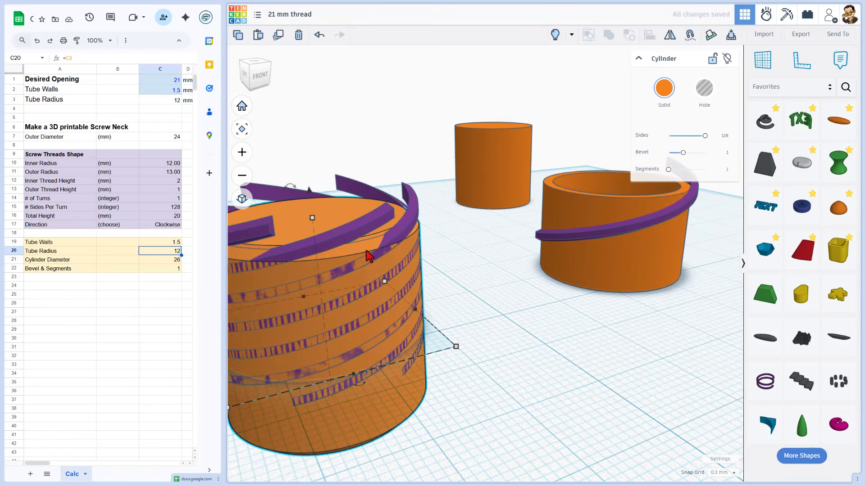
pyautogui.scroll(-2, 368, 252)
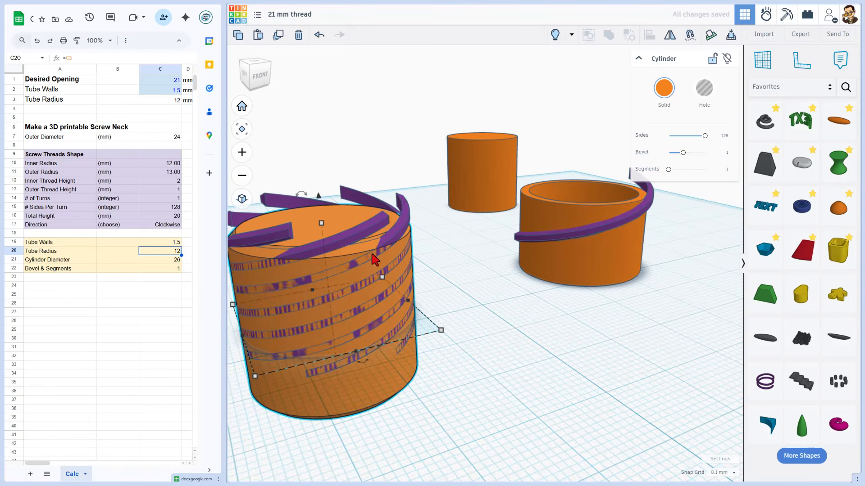
pyautogui.click(555, 35)
pyautogui.click(458, 135)
pyautogui.click(402, 156)
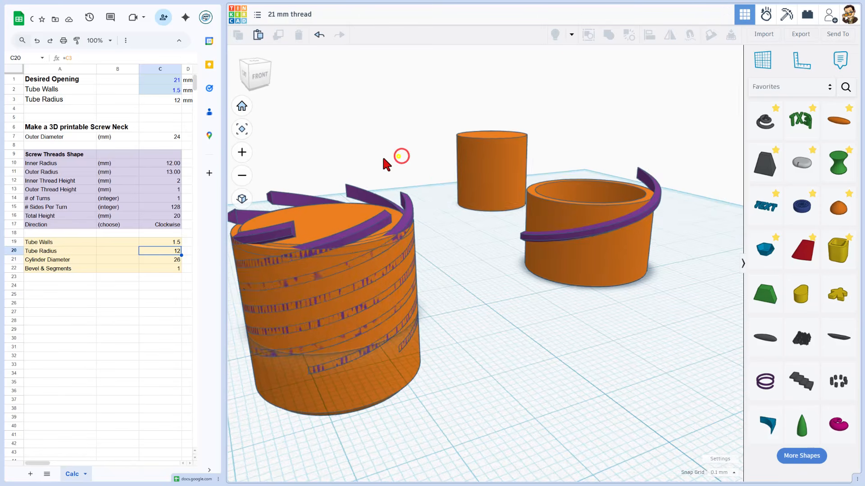
# Select the left tube with its threads and both surrounding cylinders, and intersect-group the unlocked shapes to trim the threads
pyautogui.moveTo(383, 158); pyautogui.dragTo(365, 156, button='right')
pyautogui.moveTo(282, 173); pyautogui.dragTo(463, 323)
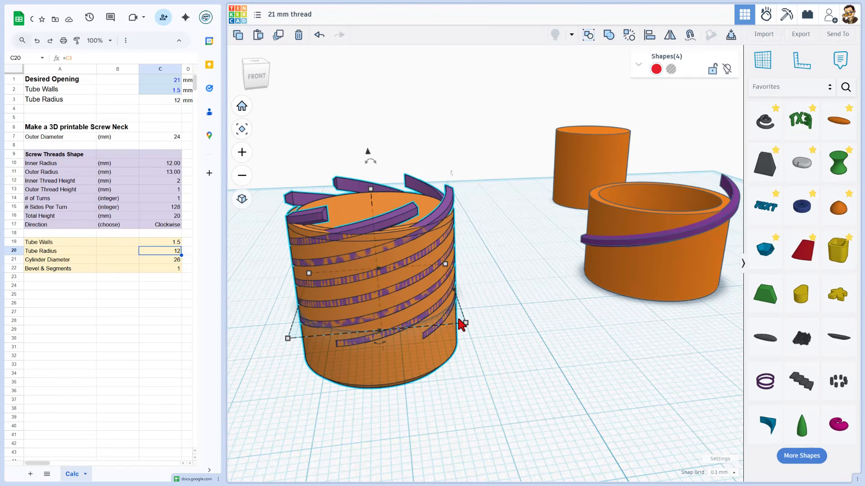
pyautogui.hotkey('ctrl', 'i')
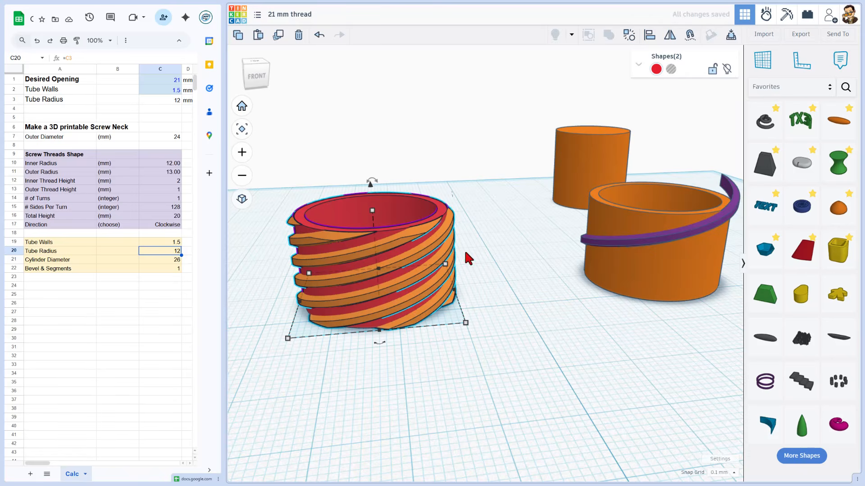
# Select the purple screw threads on the right tube and set their inner radius to the screw top value of 12.4
pyautogui.moveTo(465, 253)
pyautogui.mouseDown(button='right')
pyautogui.moveTo(437, 233)
pyautogui.moveTo(461, 207)
pyautogui.moveTo(426, 237)
pyautogui.moveTo(438, 286)
pyautogui.moveTo(326, 216)
pyautogui.moveTo(349, 222)
pyautogui.moveTo(370, 180)
pyautogui.moveTo(471, 195)
pyautogui.moveTo(428, 170)
pyautogui.moveTo(423, 151)
pyautogui.moveTo(455, 170)
pyautogui.moveTo(469, 263)
pyautogui.moveTo(451, 227)
pyautogui.moveTo(456, 242)
pyautogui.mouseUp(button='right')
pyautogui.scroll(3, 414, 224)
pyautogui.scroll(3, 413, 222)
pyautogui.scroll(-5, 446, 273)
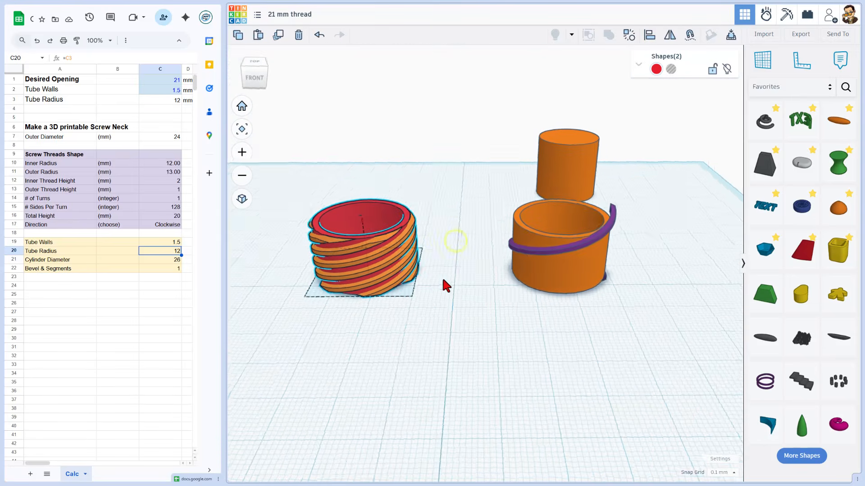
pyautogui.moveTo(442, 281); pyautogui.dragTo(532, 256, button='right')
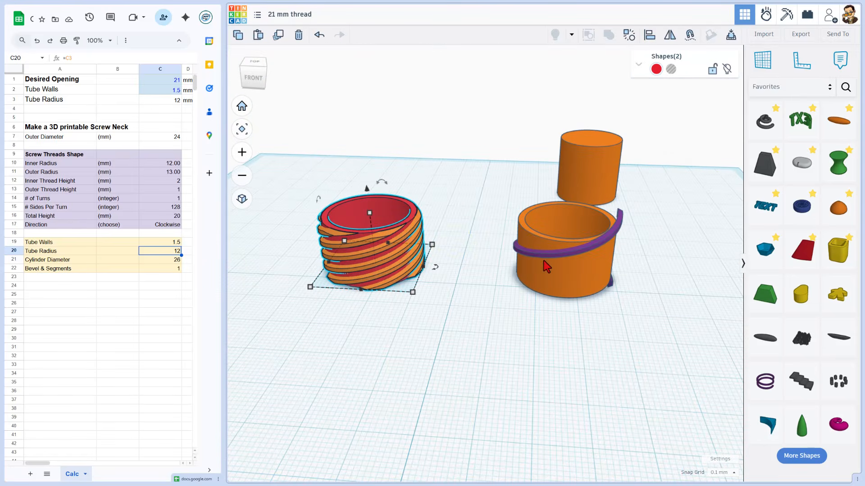
pyautogui.click(544, 256)
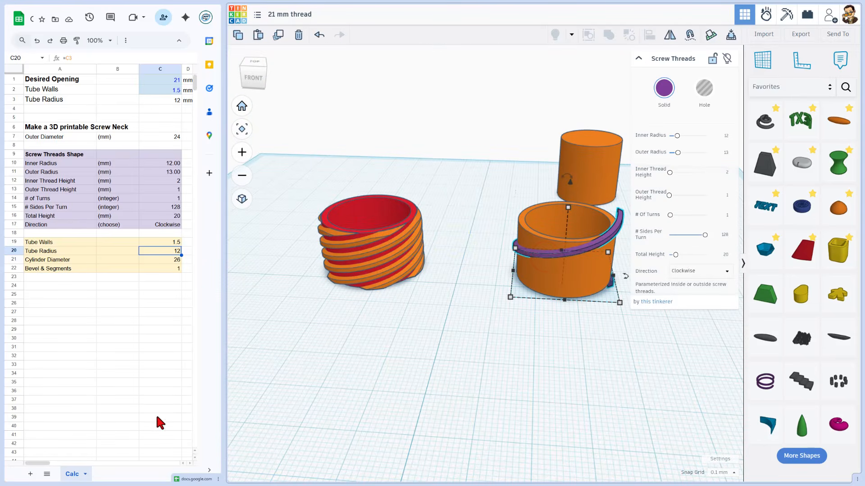
pyautogui.moveTo(34, 463); pyautogui.dragTo(66, 469)
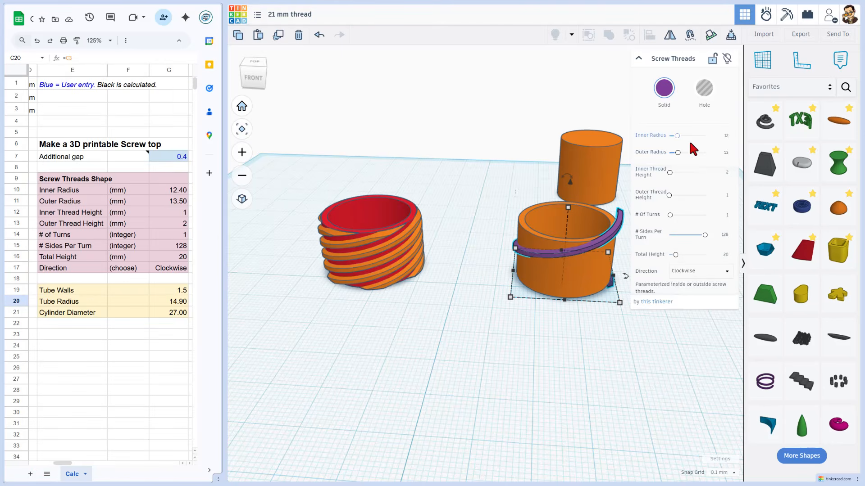
pyautogui.click(725, 137)
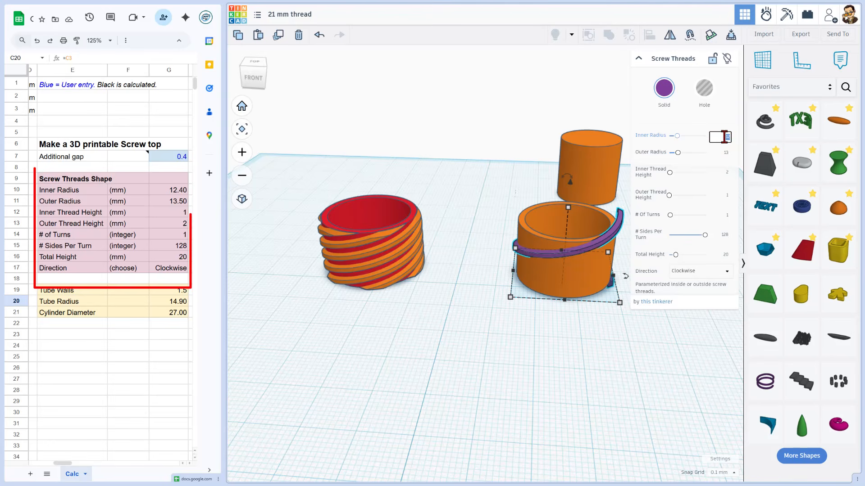
pyautogui.write('12.4')
pyautogui.press('Return')
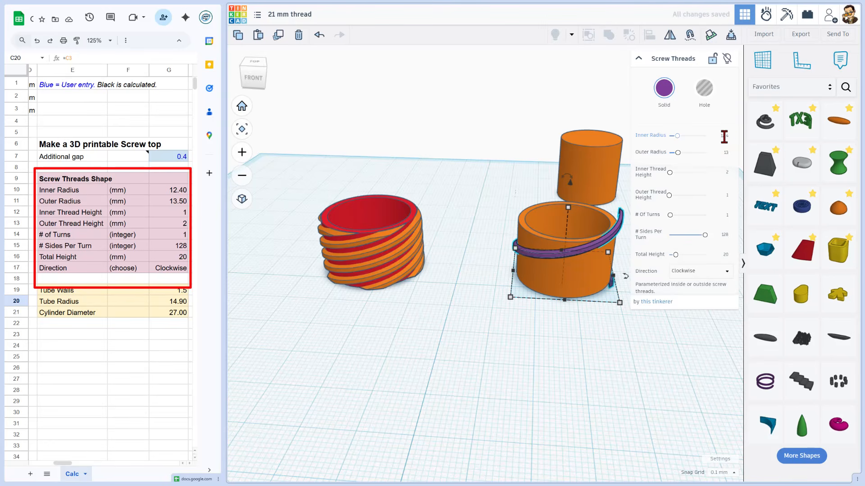
# Set the purple screw threads' outer radius to 13.5 and inner thread height to 1
pyautogui.click(724, 152)
pyautogui.write('13.5')
pyautogui.press('Return')
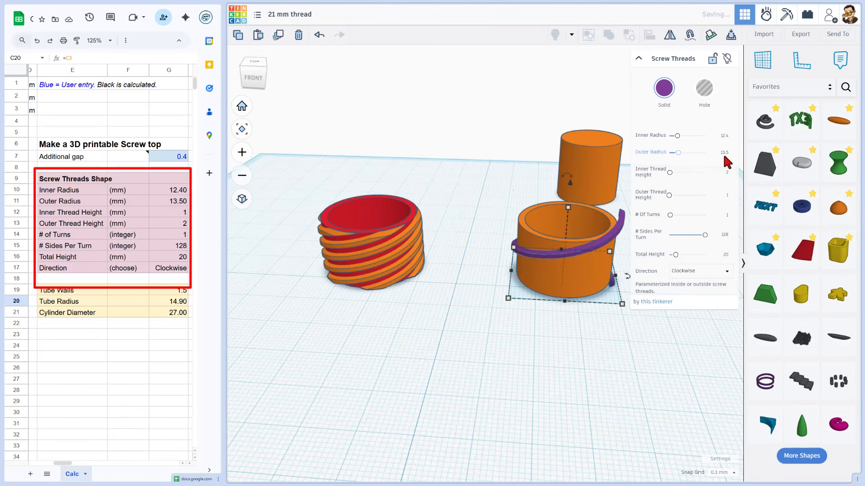
pyautogui.click(723, 173)
pyautogui.write('1')
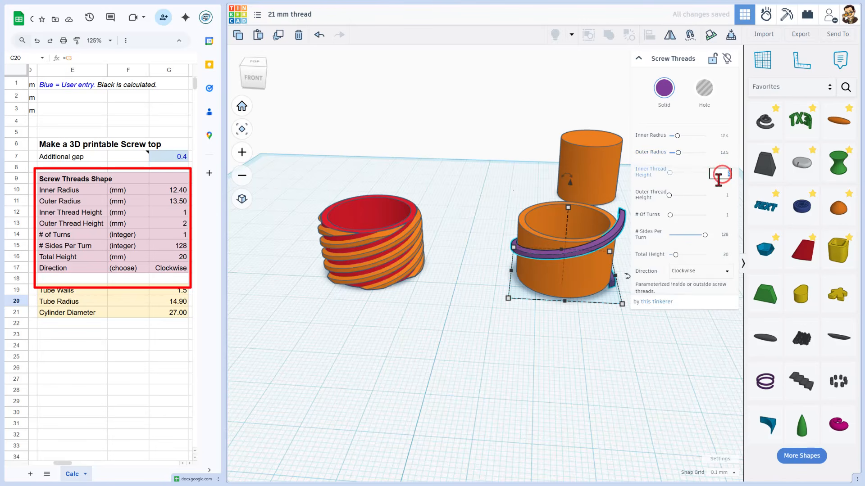
pyautogui.press('Return')
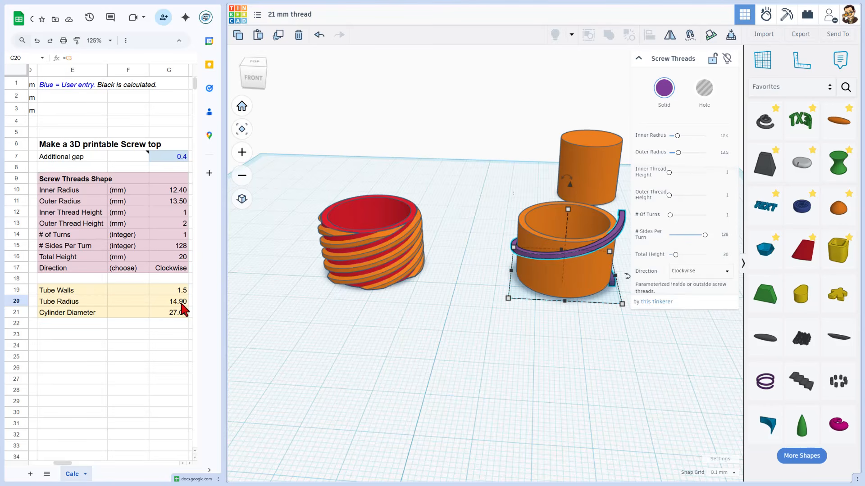
# Select the right orange tube and set its radius to 14.9 from the screw top dimensions
pyautogui.click(553, 291)
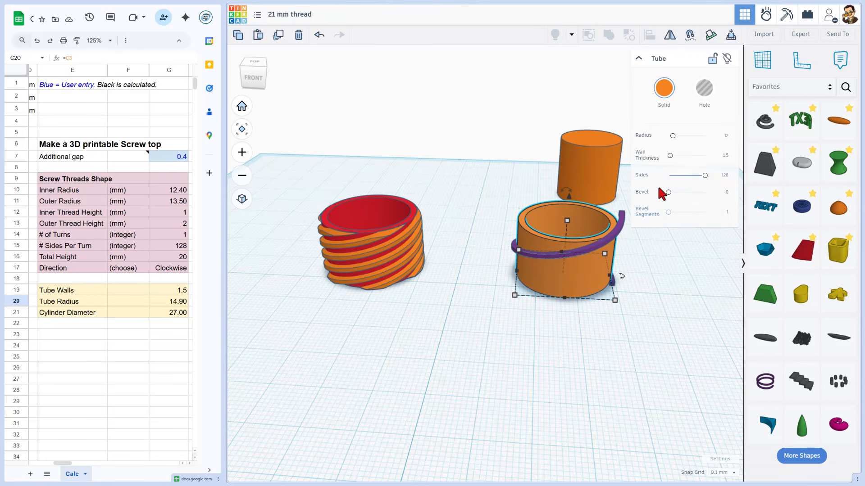
pyautogui.click(724, 136)
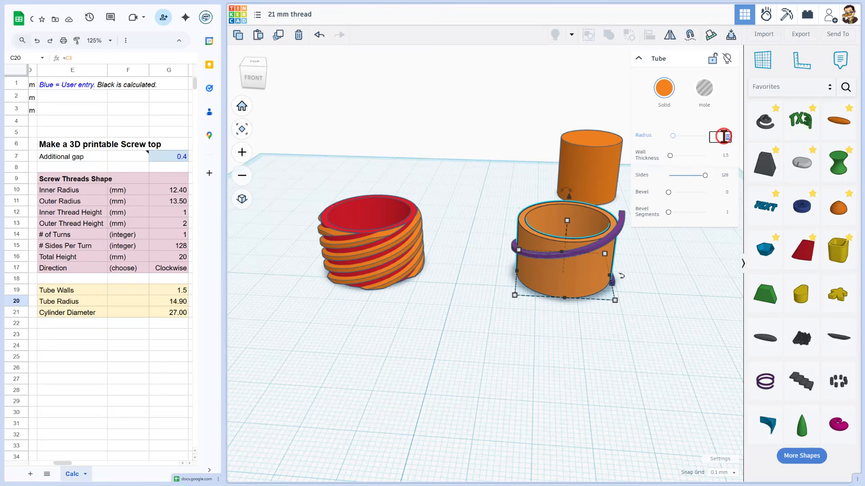
pyautogui.write('14')
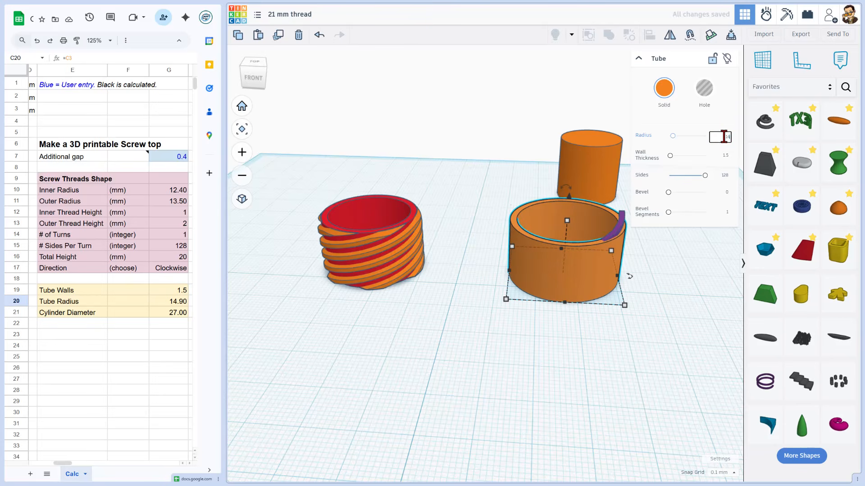
pyautogui.write('.9')
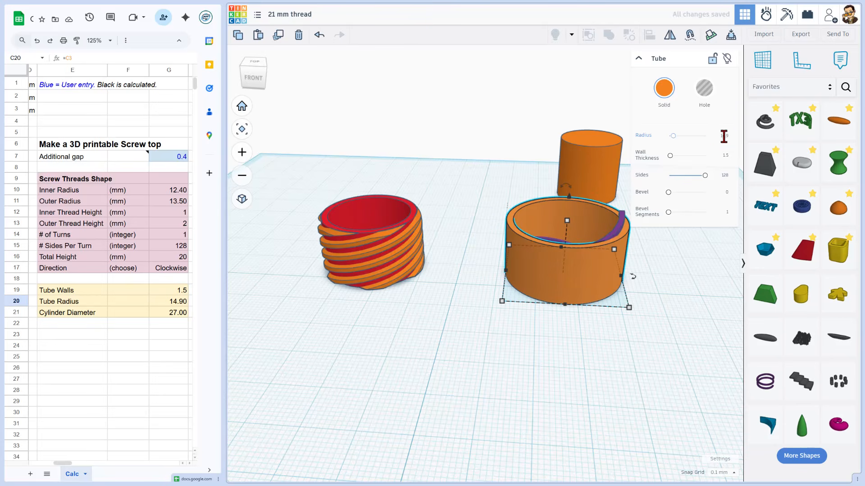
# Duplicate the purple thread, rotate the copy 60° around the vertical axis, and repeat the duplication until six threads line the tube
pyautogui.moveTo(458, 175); pyautogui.dragTo(465, 214, button='right')
pyautogui.scroll(4, 488, 197)
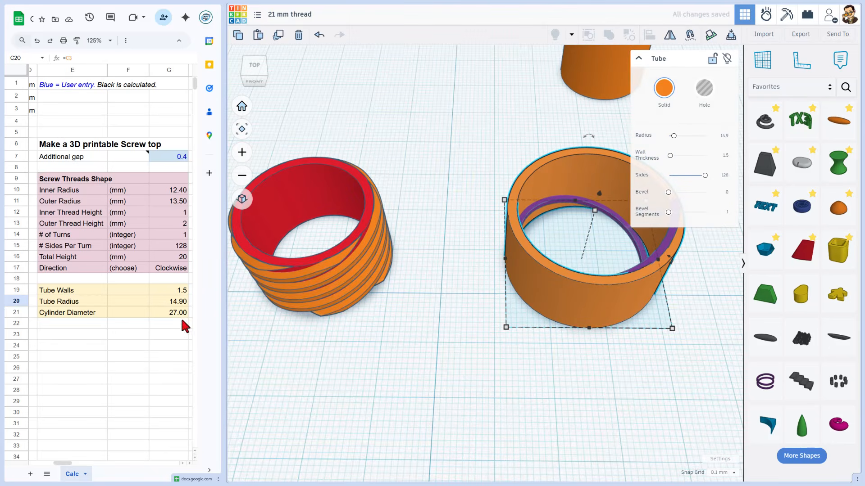
pyautogui.moveTo(356, 364); pyautogui.dragTo(306, 336, button='right')
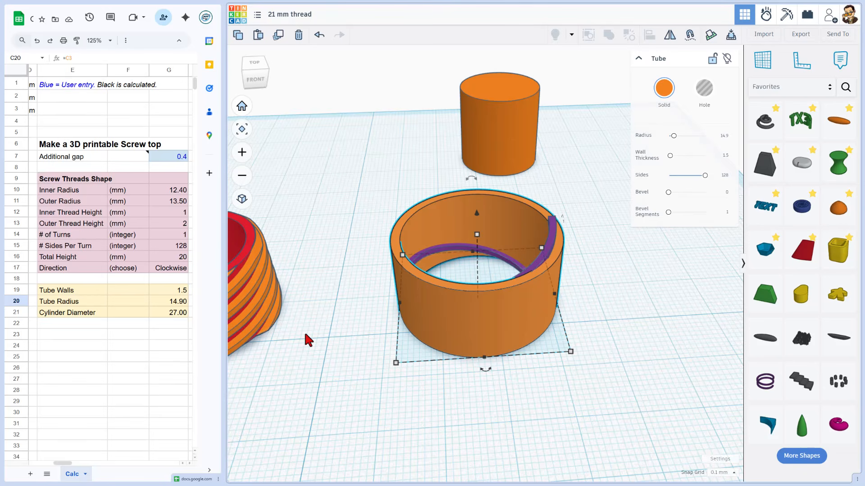
pyautogui.click(552, 233)
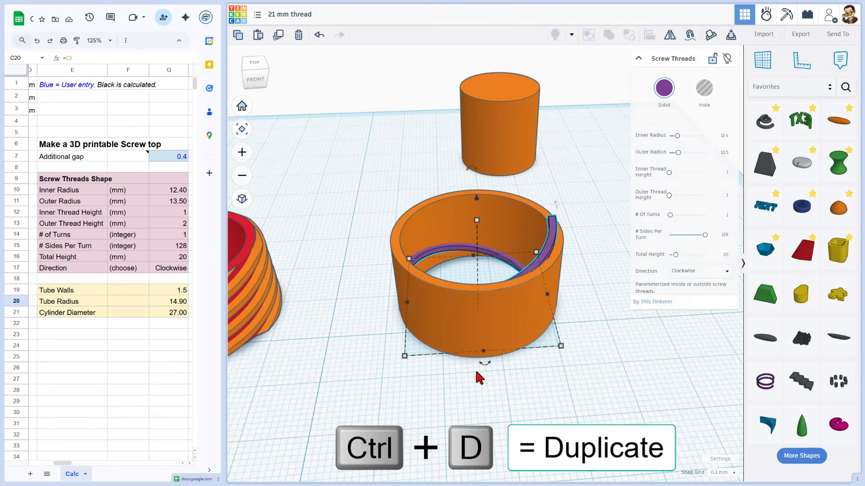
pyautogui.hotkey('ctrl', 'd')
pyautogui.moveTo(485, 361); pyautogui.dragTo(270, 397)
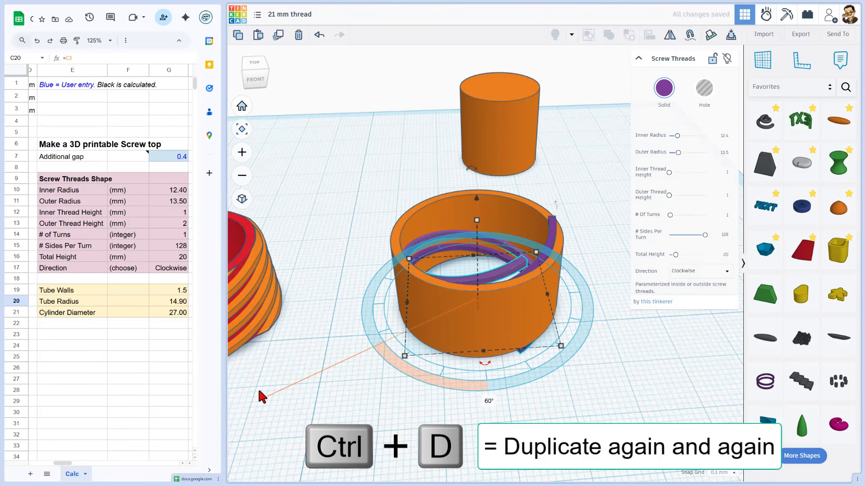
pyautogui.hotkey('ctrl', 'd')
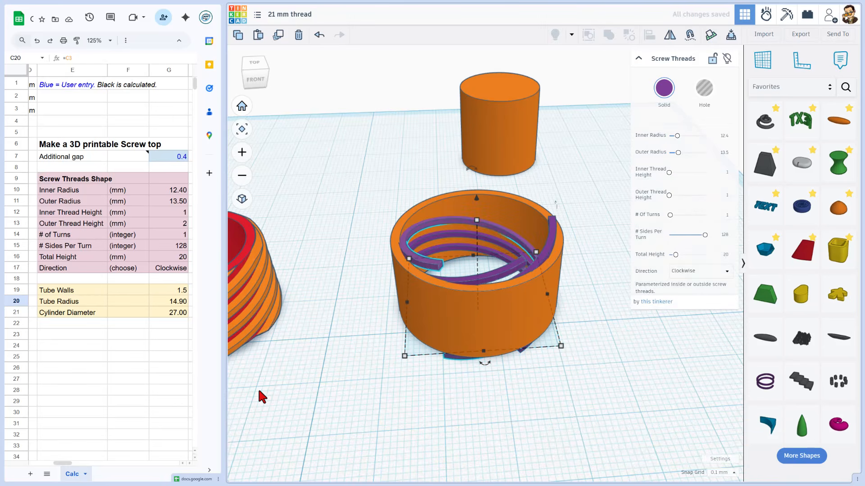
pyautogui.hotkey('ctrl', 'd')
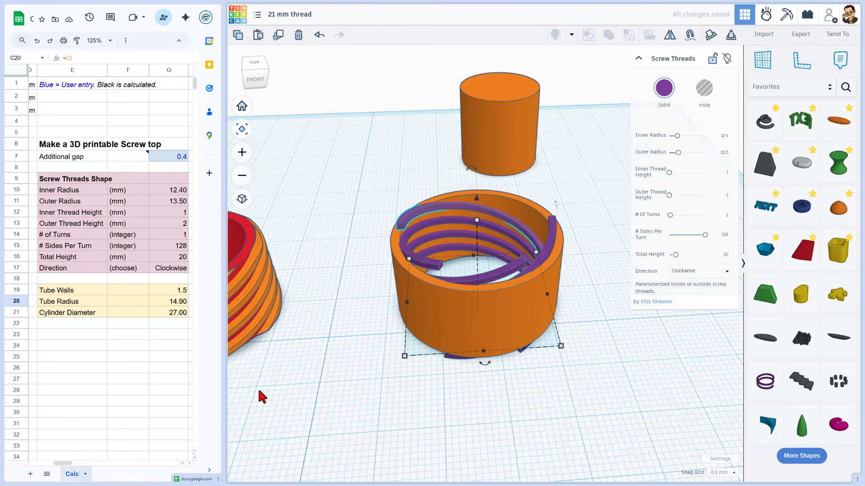
pyautogui.hotkey('ctrl', 'd')
pyautogui.hotkey('ctrl', 'd')
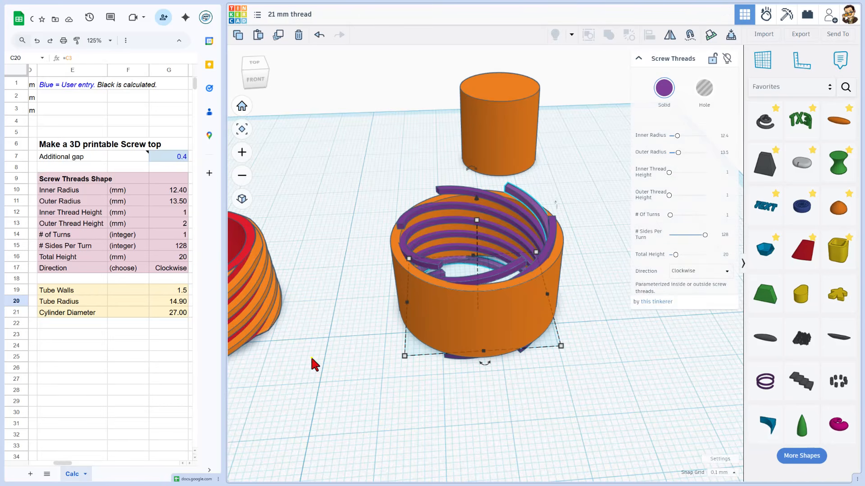
pyautogui.moveTo(311, 363)
pyautogui.mouseDown(button='right')
pyautogui.moveTo(350, 353)
pyautogui.moveTo(324, 343)
pyautogui.moveTo(321, 354)
pyautogui.mouseUp(button='right')
pyautogui.hotkey('ctrl', 'z')
# Select the plain cylinder behind the tube and scale it uniformly to a 27 mm diameter
pyautogui.moveTo(573, 309); pyautogui.dragTo(537, 268, button='right')
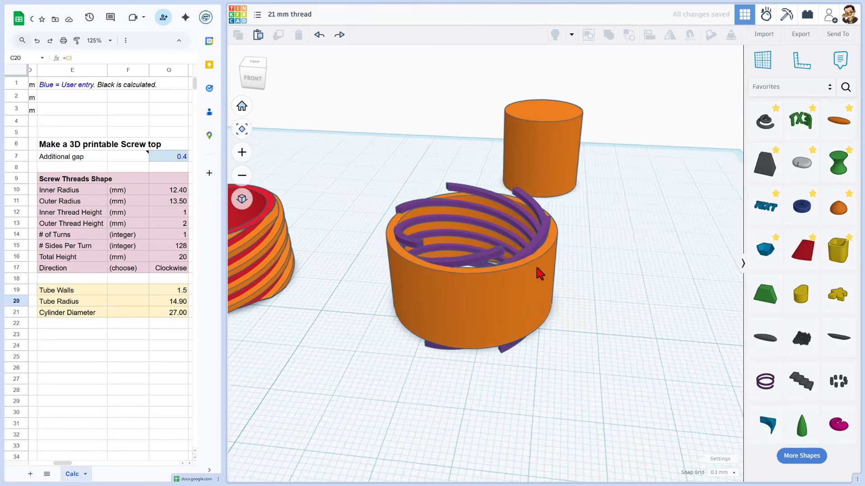
pyautogui.click(558, 160)
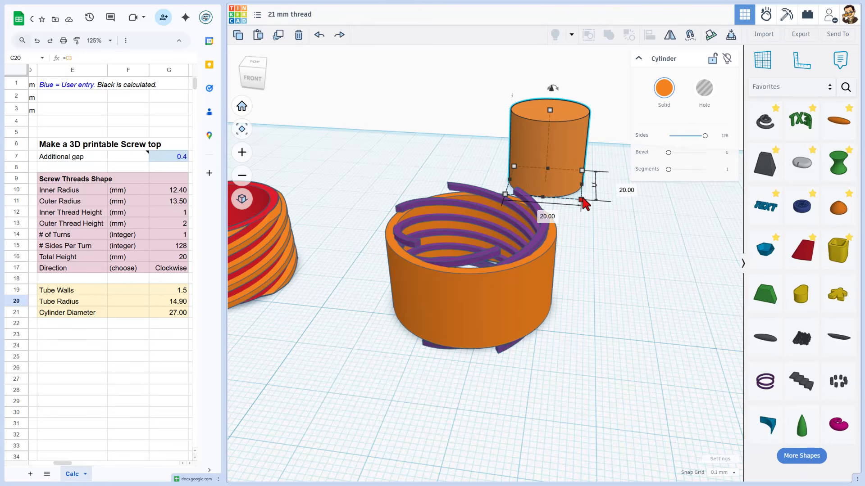
pyautogui.moveTo(584, 204); pyautogui.dragTo(598, 217)
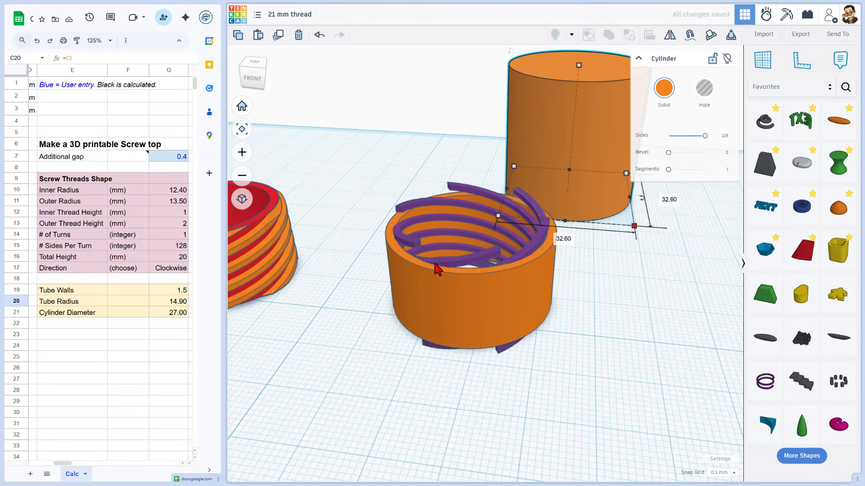
pyautogui.click(564, 239)
pyautogui.write('27')
pyautogui.press('Return')
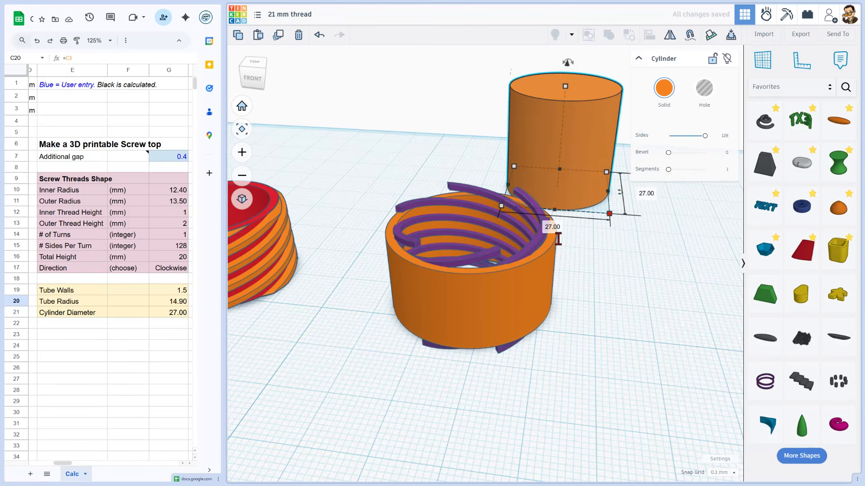
# Set the plain cylinder's height to 15 mm
pyautogui.moveTo(565, 86)
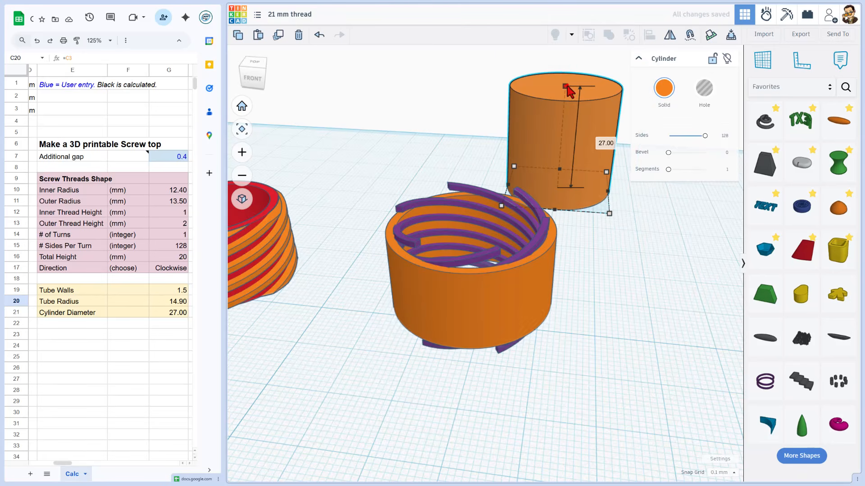
pyautogui.click(598, 140)
pyautogui.write('15')
pyautogui.press('Return')
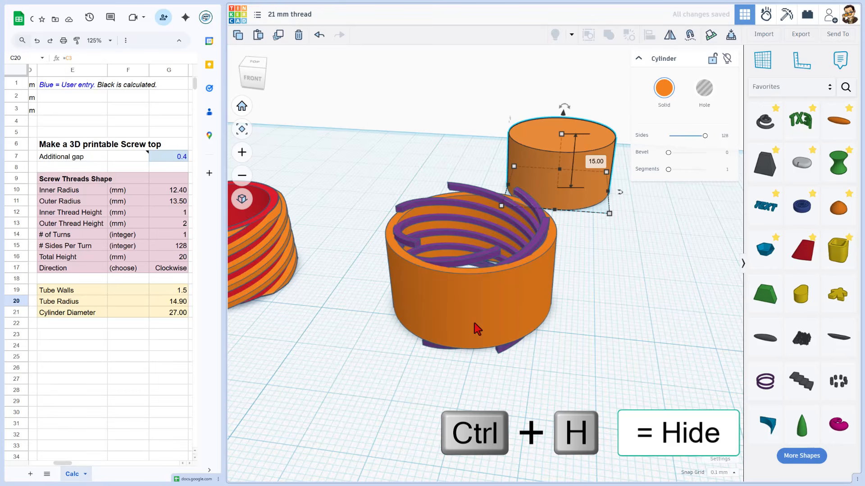
# Hide the right orange tube, then select all six purple threads and union-group them
pyautogui.click(491, 326)
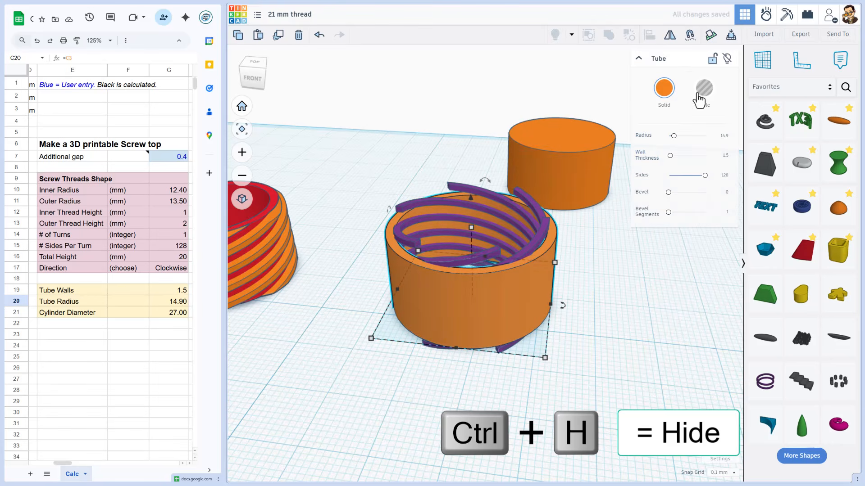
pyautogui.hotkey('ctrl', 'h')
pyautogui.moveTo(463, 313); pyautogui.dragTo(340, 274, button='right')
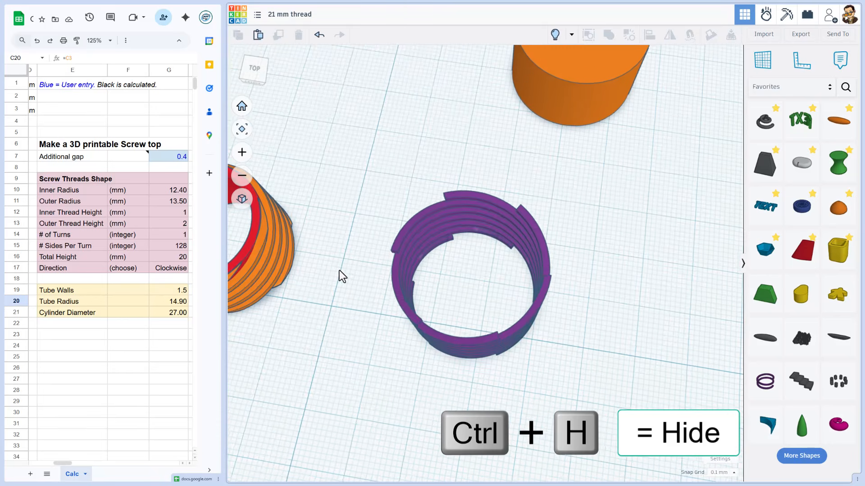
pyautogui.moveTo(364, 202); pyautogui.dragTo(558, 354)
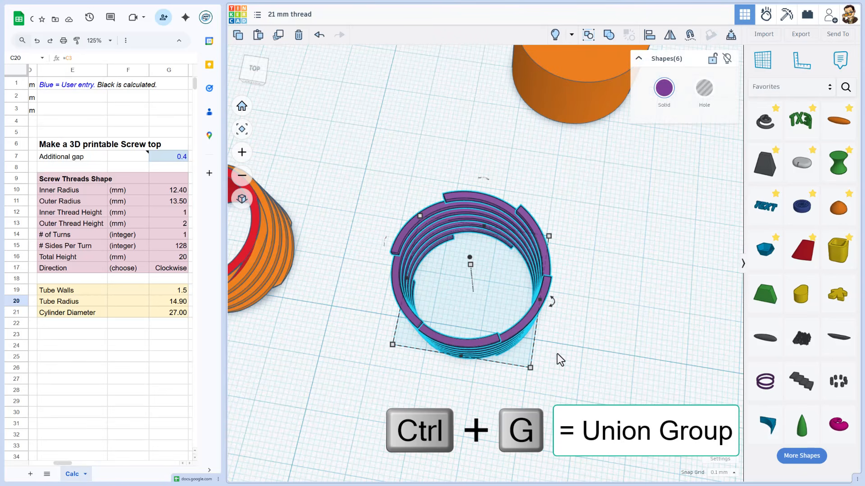
pyautogui.hotkey('ctrl', 'g')
# Select the plain cylinder and the thread group, and align the cylinder to the threads' centre in both horizontal directions
pyautogui.scroll(-1, 558, 354)
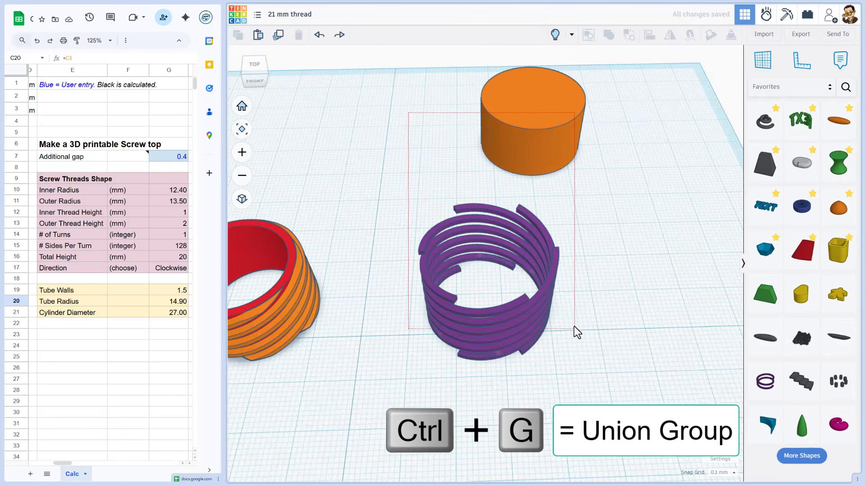
pyautogui.moveTo(574, 331); pyautogui.dragTo(568, 318)
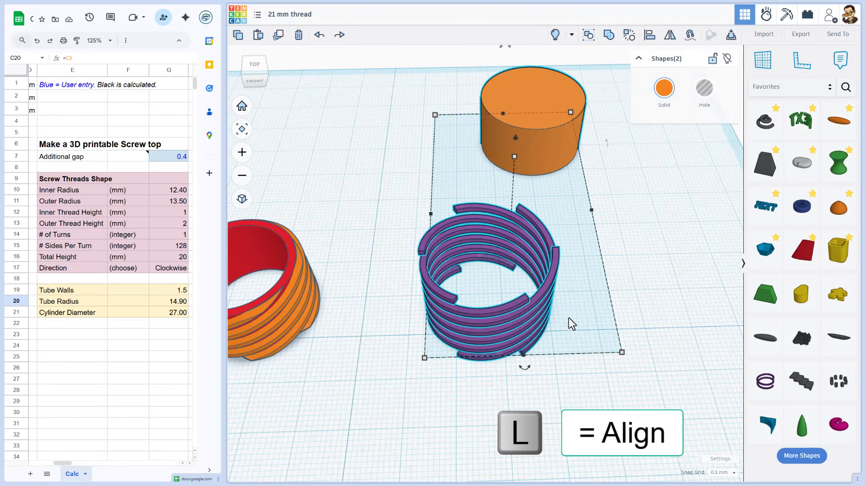
pyautogui.press('l')
pyautogui.moveTo(561, 321); pyautogui.dragTo(470, 268, button='right')
pyautogui.click(470, 278)
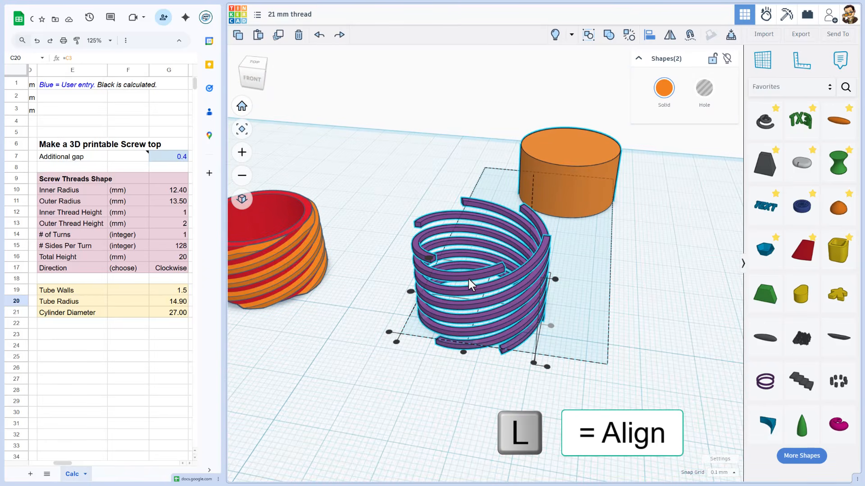
pyautogui.click(463, 353)
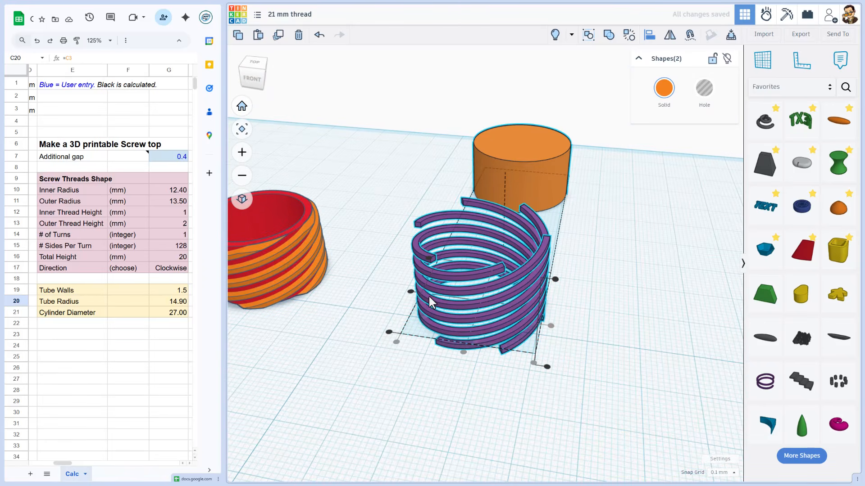
pyautogui.click(410, 292)
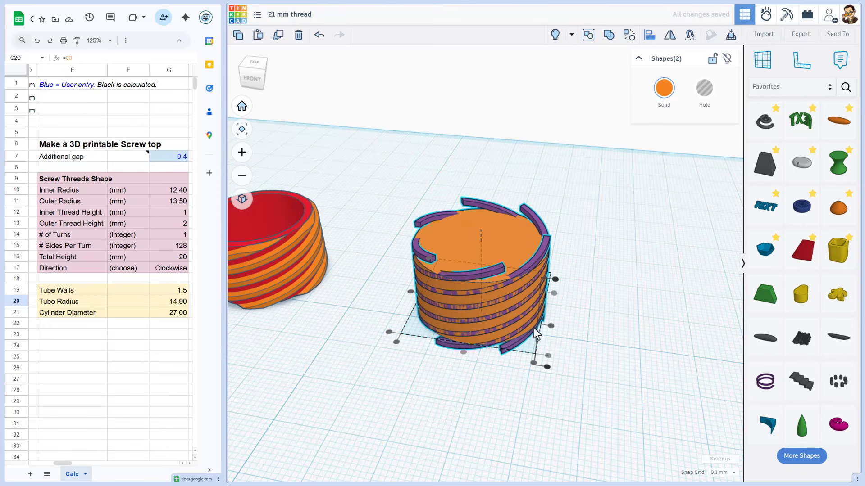
pyautogui.click(601, 251)
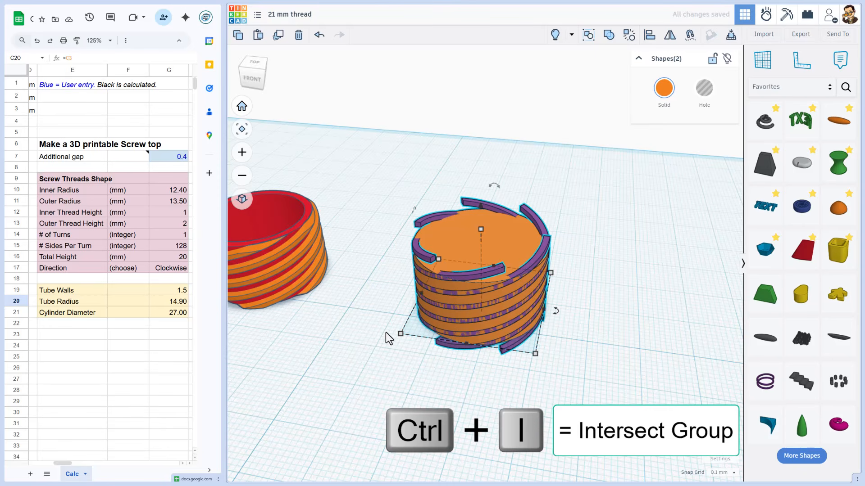
# Intersect-group the cylinder with the threads to trim them, and show the hidden tube again around them
pyautogui.hotkey('ctrl', 'i')
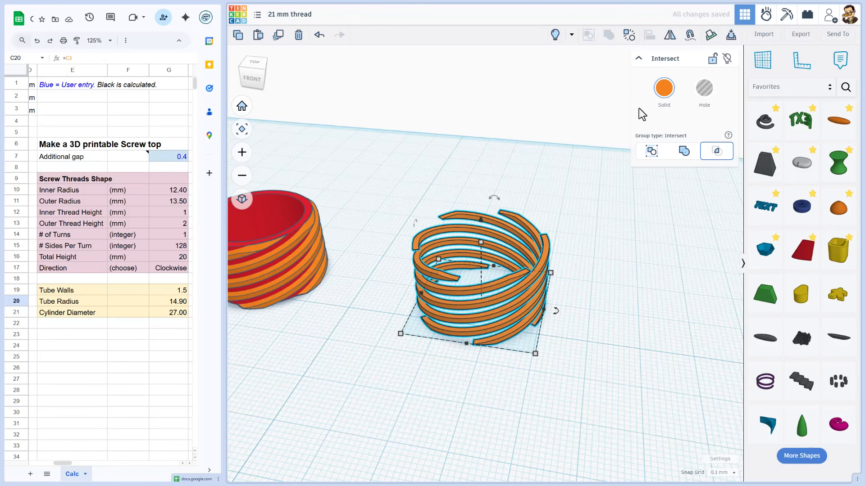
pyautogui.click(555, 34)
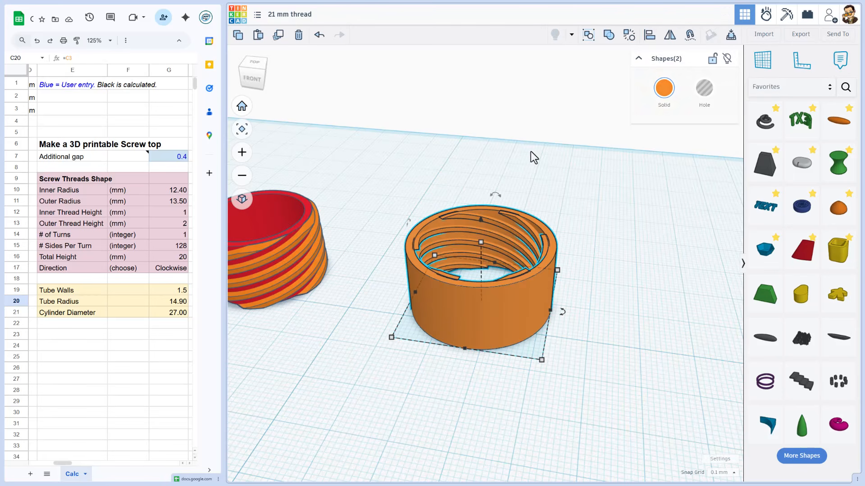
pyautogui.click(412, 380)
pyautogui.moveTo(424, 386); pyautogui.dragTo(528, 340, button='right')
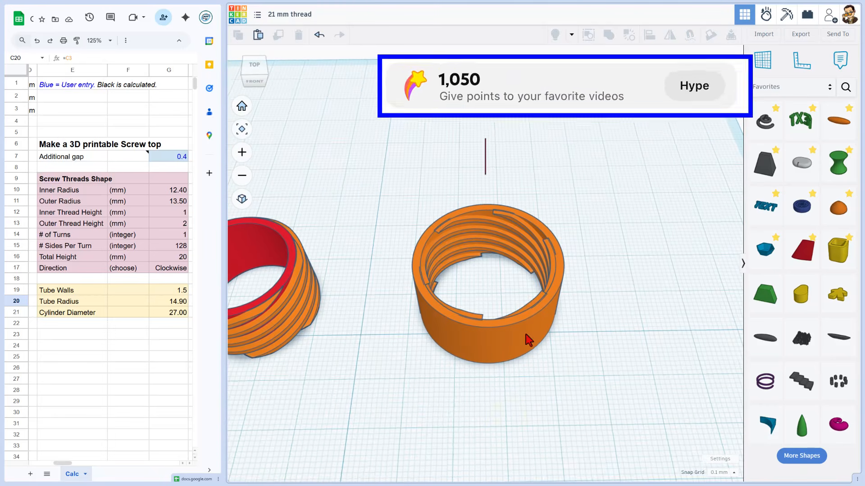
# Set the snap grid to 5.0 mm and move the orange tube and its inner threads together onto a grid position
pyautogui.click(720, 473)
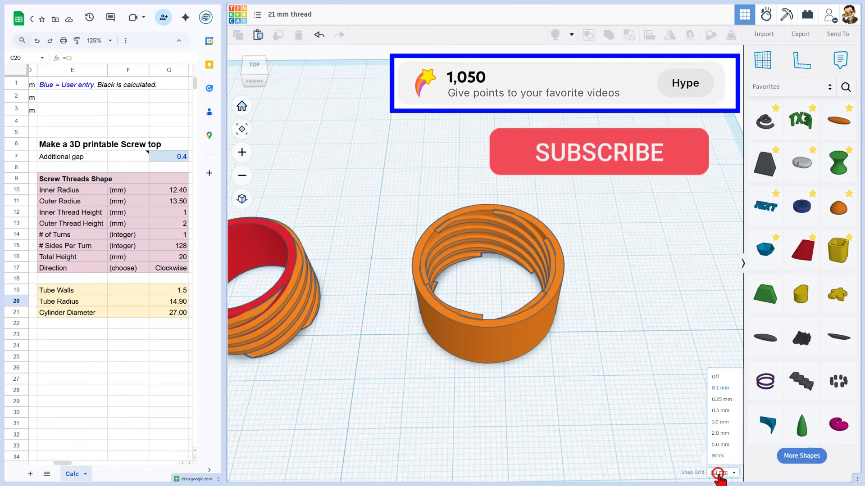
pyautogui.click(723, 441)
pyautogui.click(475, 292)
pyautogui.moveTo(374, 207); pyautogui.dragTo(512, 392)
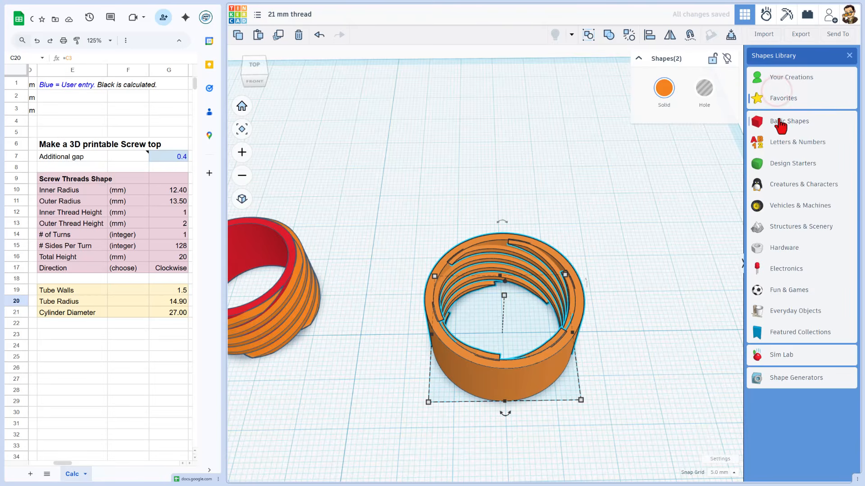
# Place a Revolve sketch from the basic shapes on the centre of the orange threaded tube
pyautogui.click(780, 120)
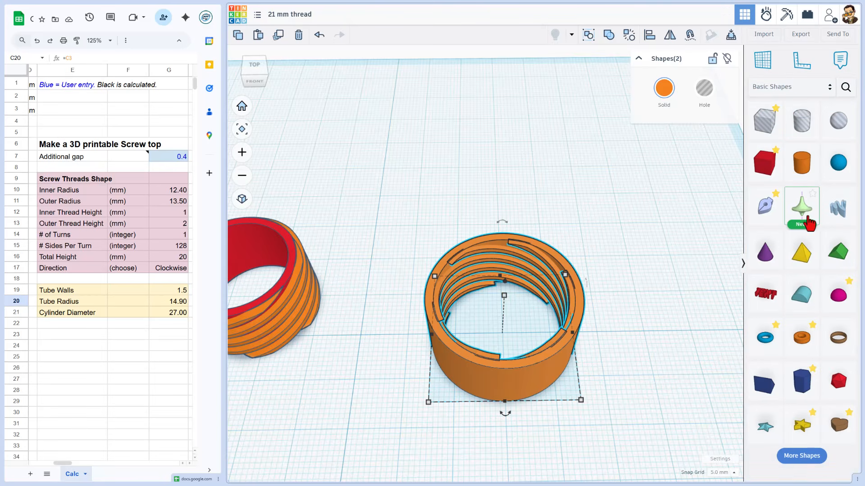
pyautogui.moveTo(801, 208)
pyautogui.mouseDown()
pyautogui.moveTo(771, 207)
pyautogui.moveTo(491, 336)
pyautogui.moveTo(505, 327)
pyautogui.mouseUp()
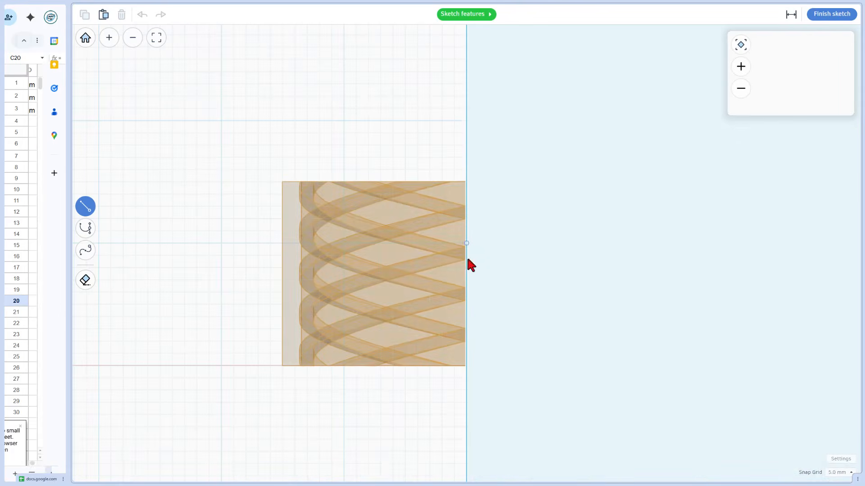
# Review the sketching help pages on Revolve, Pen Tool, Path Strokes, Edit Tool, Actions and Add Points
pyautogui.click(459, 20)
pyautogui.click(212, 128)
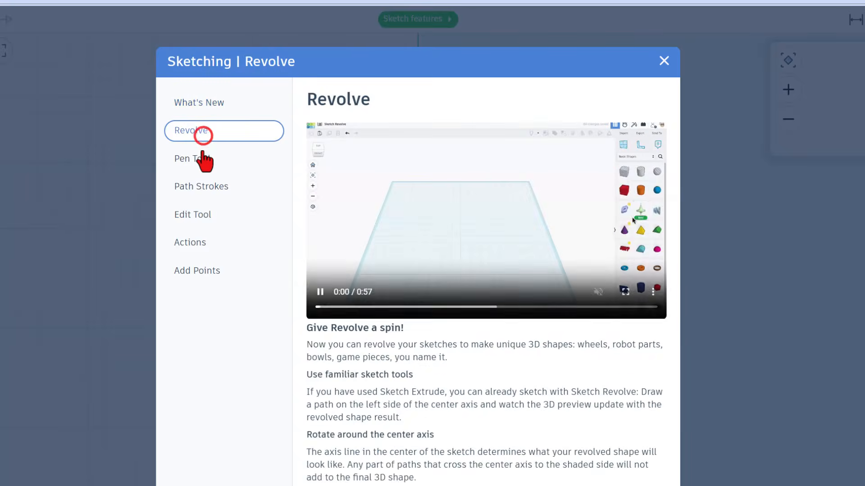
pyautogui.click(214, 152)
pyautogui.click(198, 186)
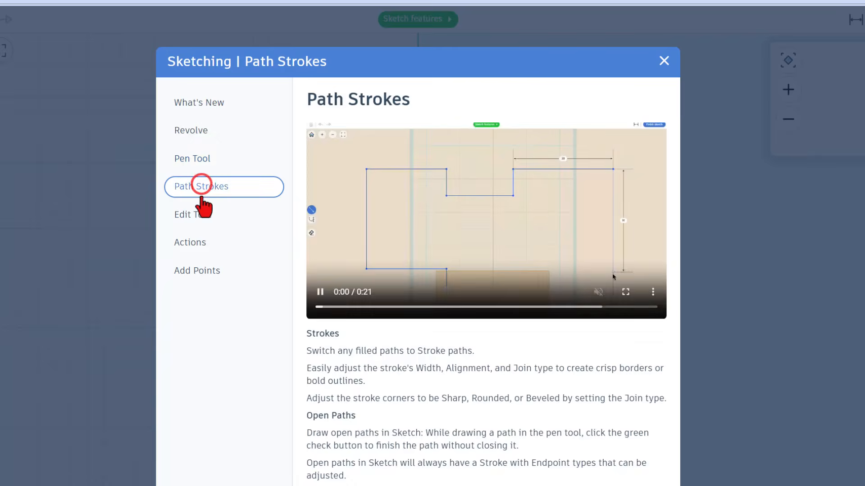
pyautogui.click(199, 214)
pyautogui.click(205, 243)
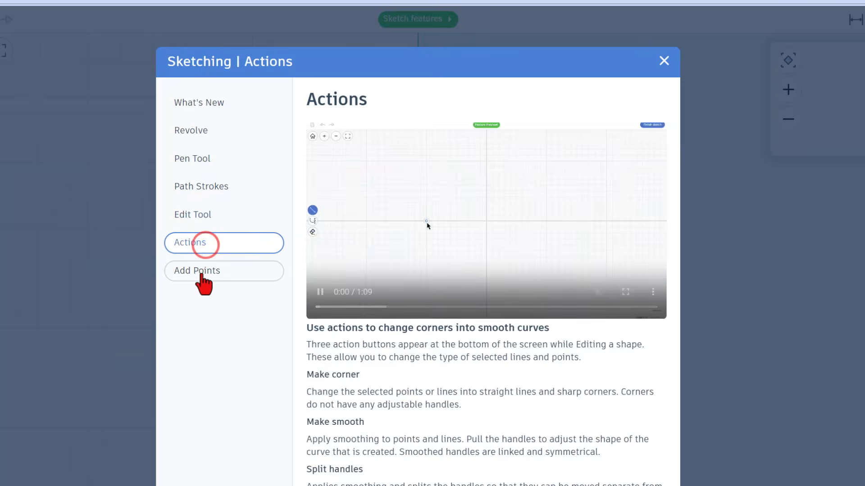
pyautogui.click(200, 271)
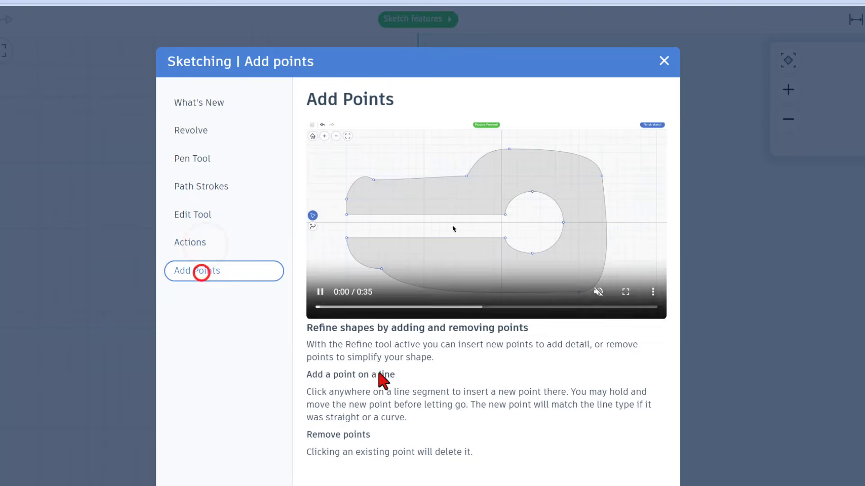
pyautogui.click(665, 61)
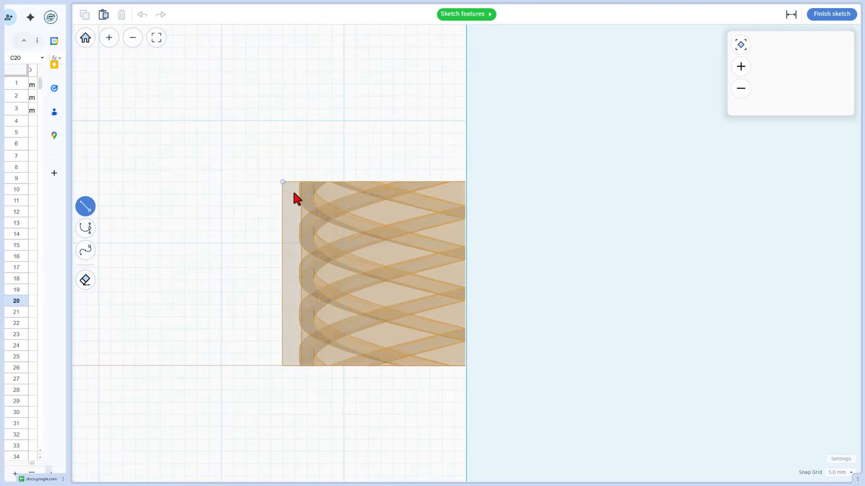
# With the snap grid at 1.0 mm, draw a 14 mm vertical line upward from the base, 1 mm outside the tube wall
pyautogui.click(833, 474)
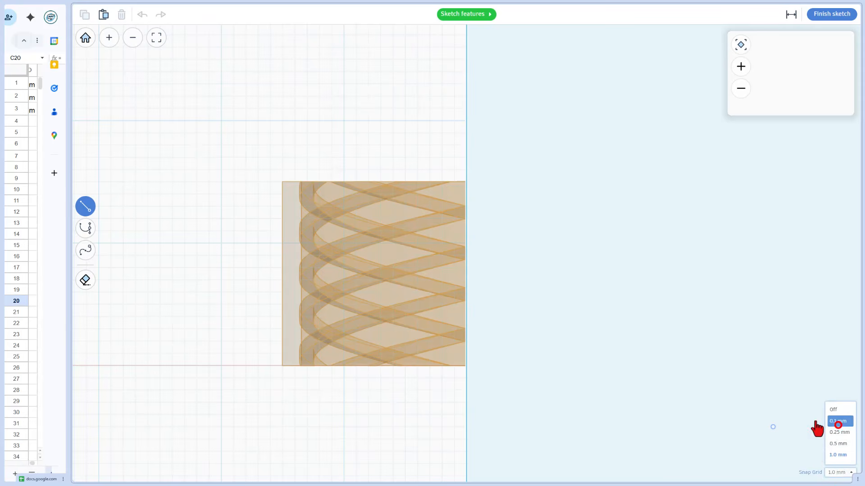
pyautogui.click(838, 425)
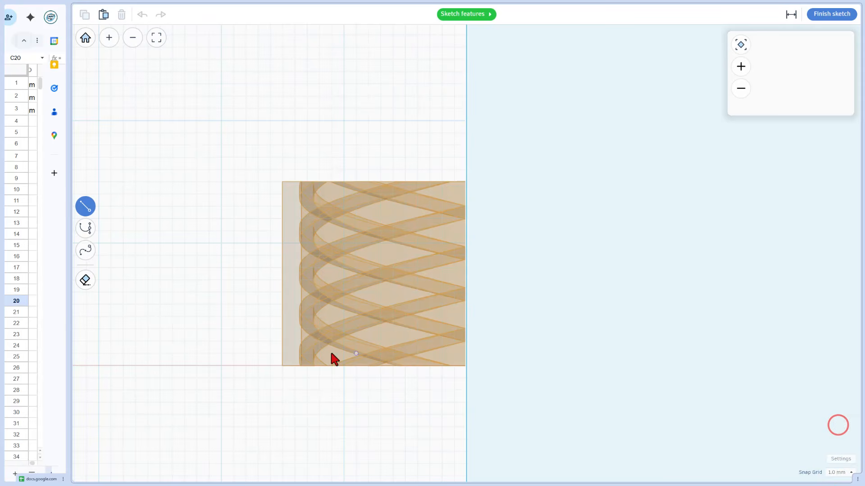
pyautogui.click(270, 365)
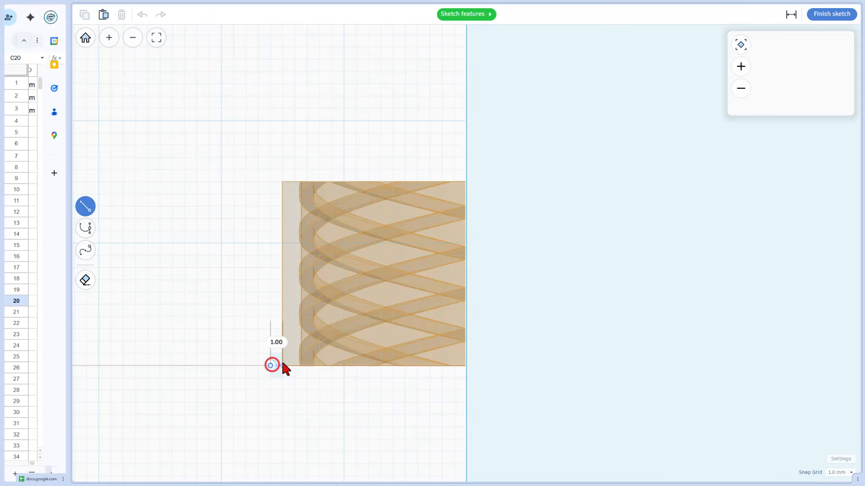
pyautogui.click(270, 194)
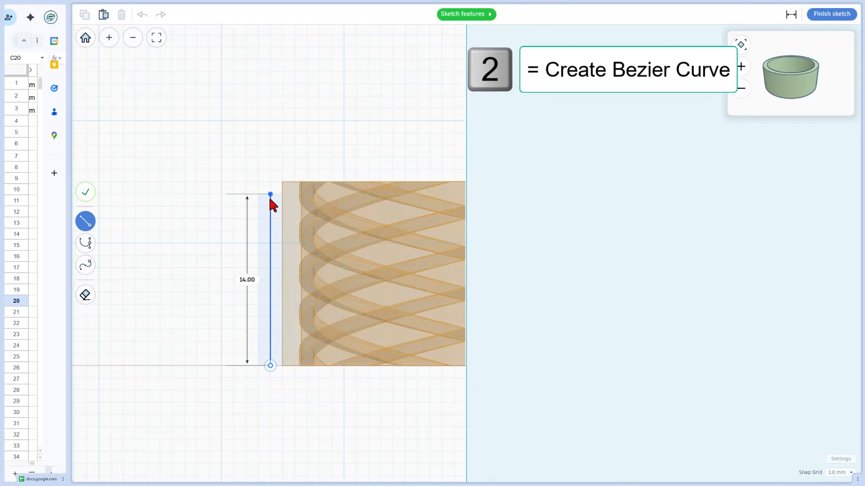
# Continue the path with a Bezier corner 2 mm across and up and a 14 mm horizontal line to the revolve axis, and finish the sketch
pyautogui.press('2')
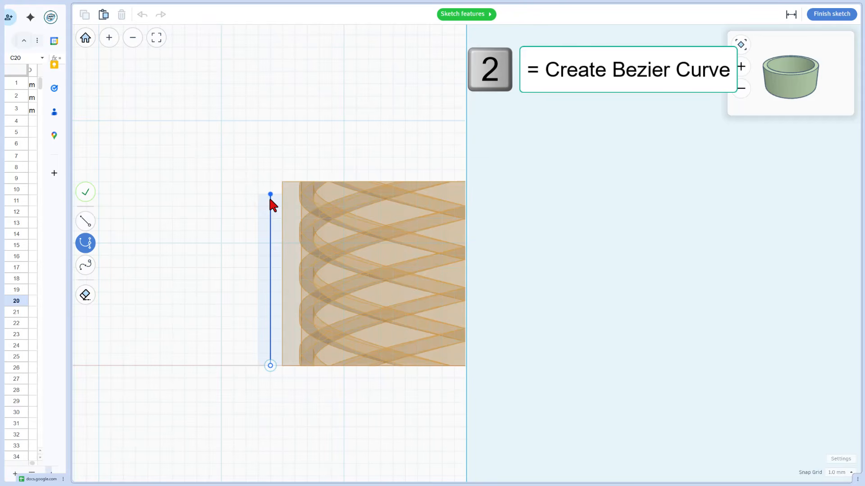
pyautogui.click(270, 194)
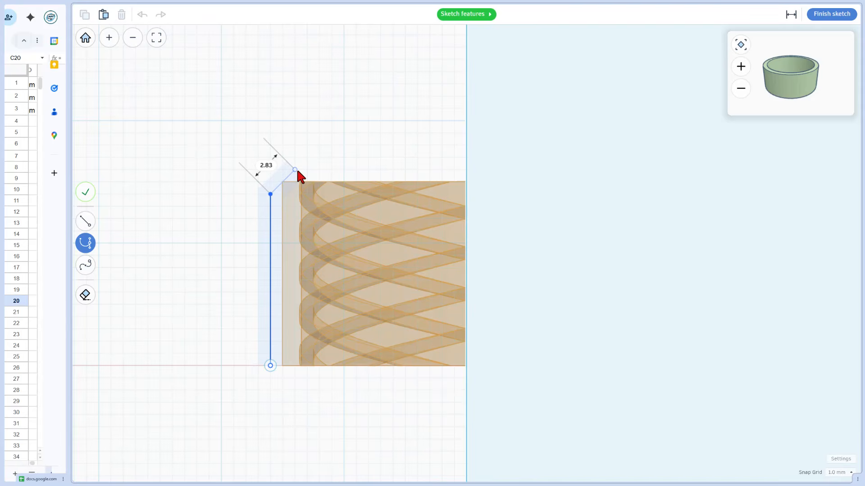
pyautogui.moveTo(297, 169); pyautogui.dragTo(323, 173)
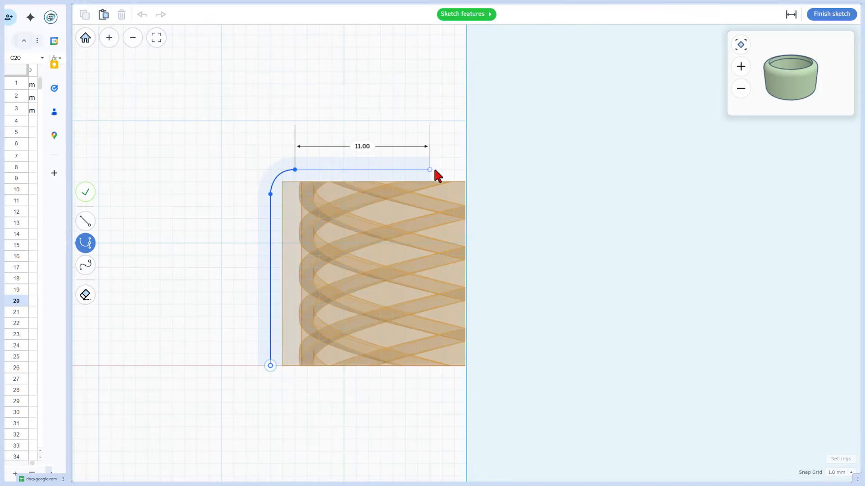
pyautogui.click(466, 170)
pyautogui.press('Escape')
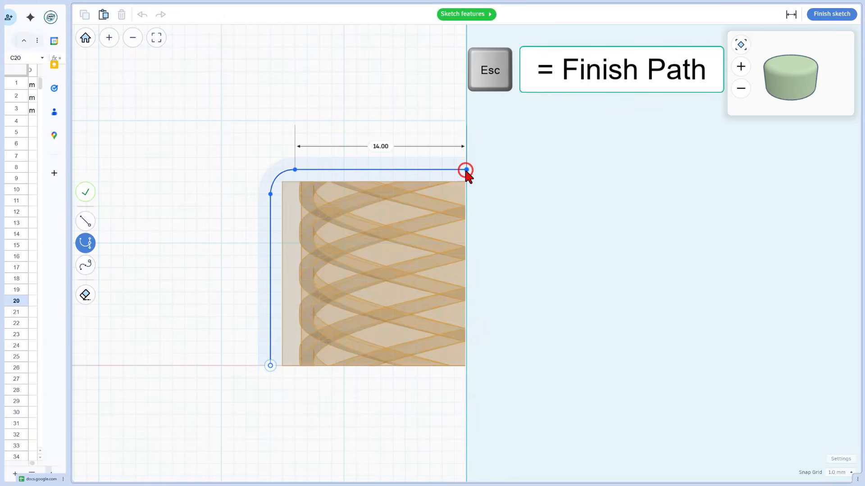
pyautogui.press('Escape')
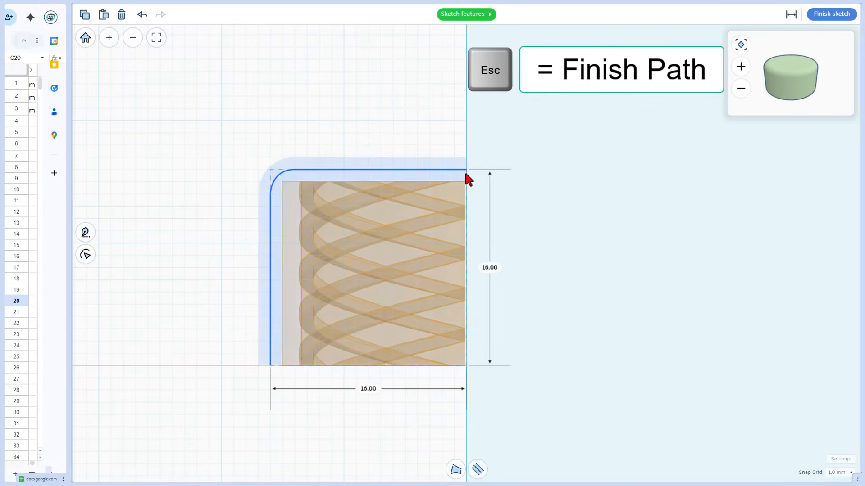
pyautogui.moveTo(767, 101); pyautogui.dragTo(794, 87)
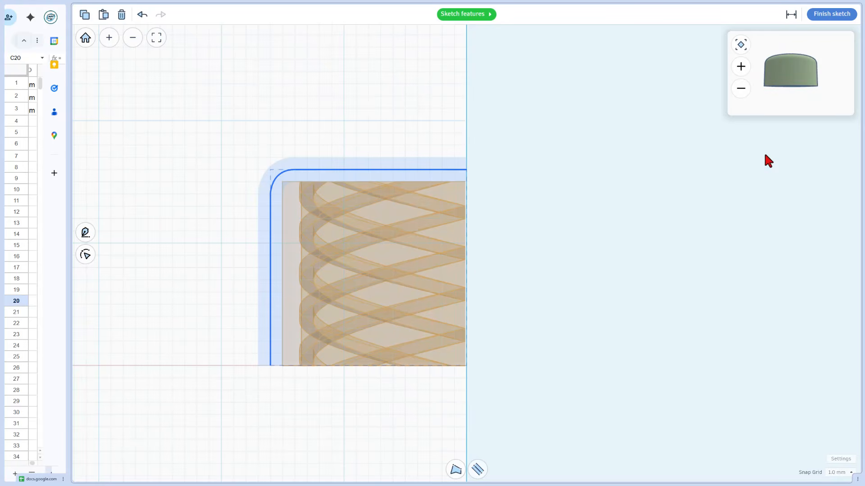
pyautogui.click(832, 15)
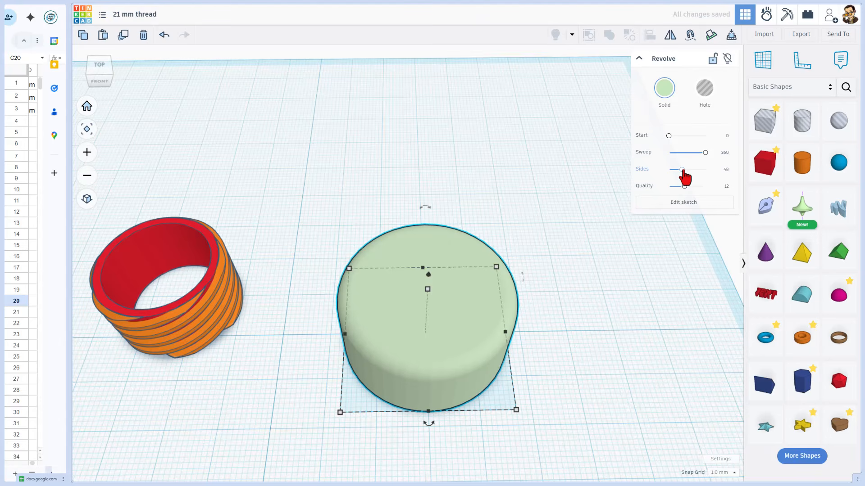
# Set the revolved cap's sides to 128
pyautogui.moveTo(682, 170); pyautogui.dragTo(705, 170)
pyautogui.moveTo(519, 330); pyautogui.dragTo(477, 347, button='right')
pyautogui.click(476, 349)
pyautogui.moveTo(420, 304); pyautogui.dragTo(377, 289, button='right')
# Duplicate the revolved cap in place and delete the existing path in the duplicate's sketch
pyautogui.click(383, 289)
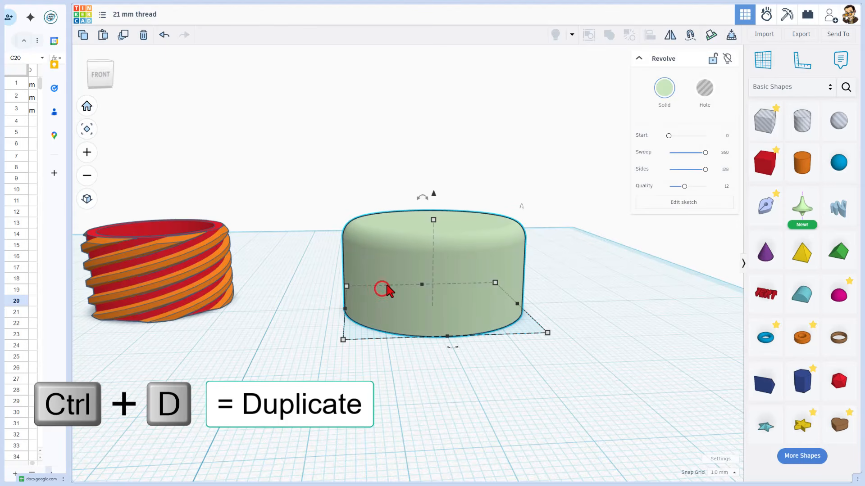
pyautogui.hotkey('ctrl', 'd')
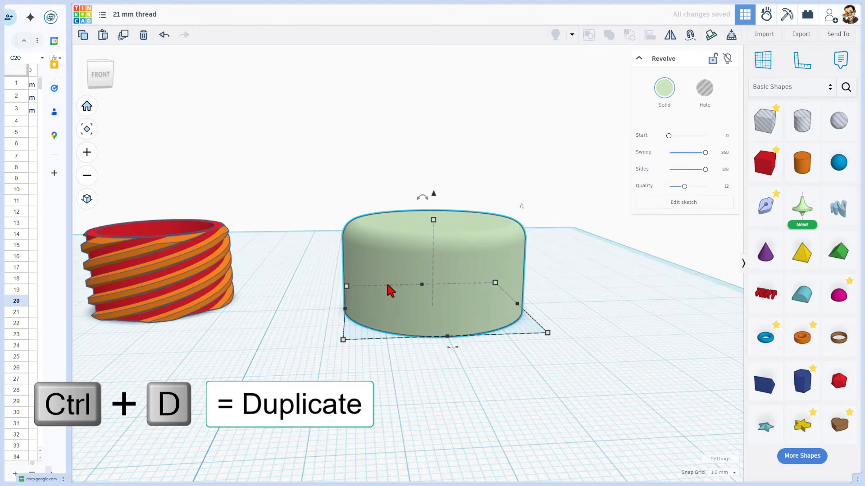
pyautogui.click(658, 203)
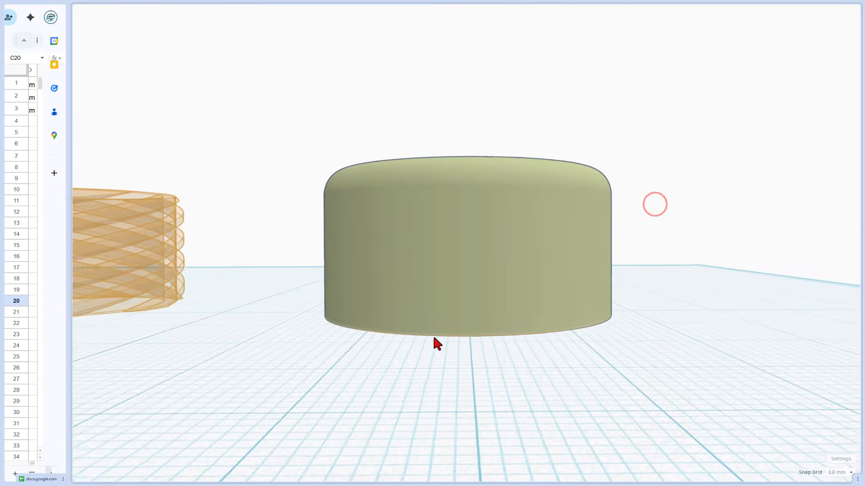
pyautogui.press('Delete')
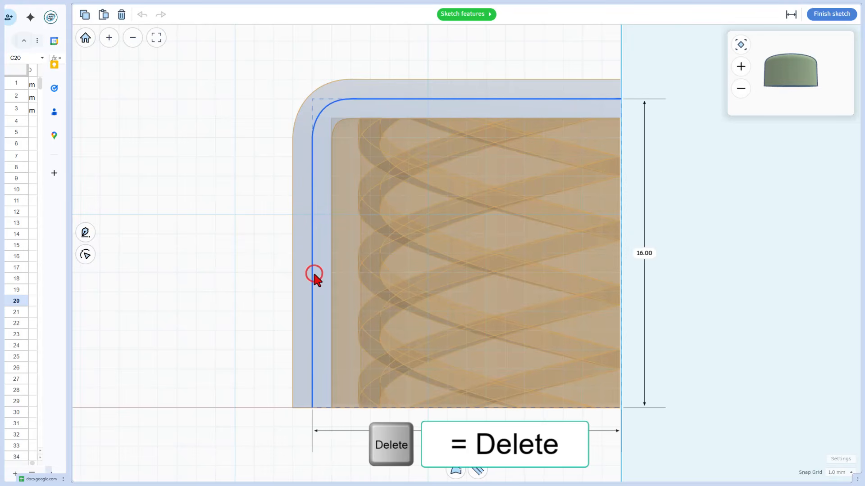
pyautogui.press('Delete')
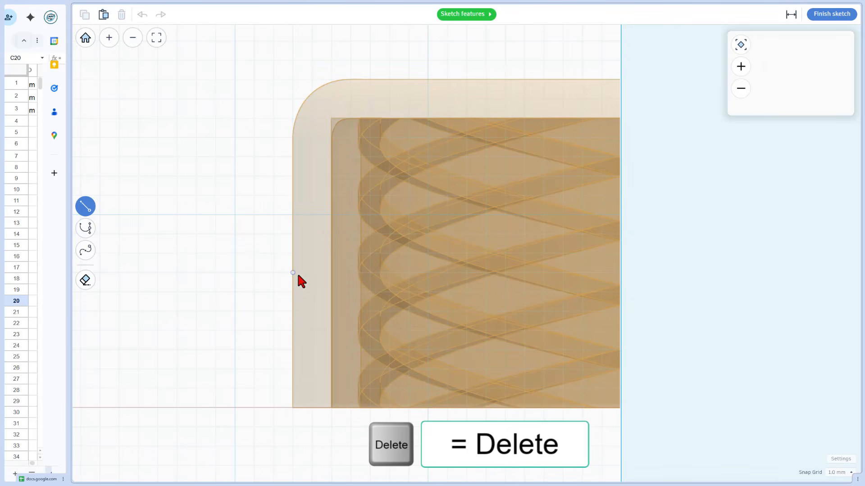
# Draw a 10 mm vertical line up from the base along the cap's outer wall and finish the grip ring sketch
pyautogui.click(292, 408)
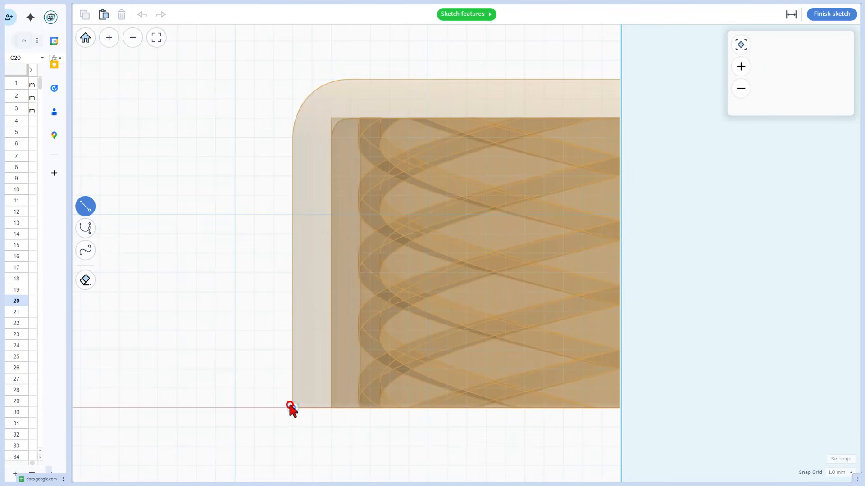
pyautogui.click(292, 215)
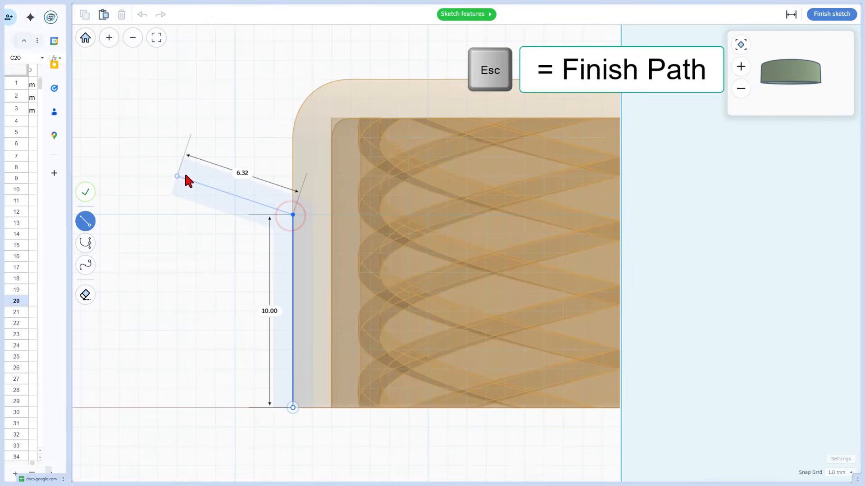
pyautogui.press('Escape')
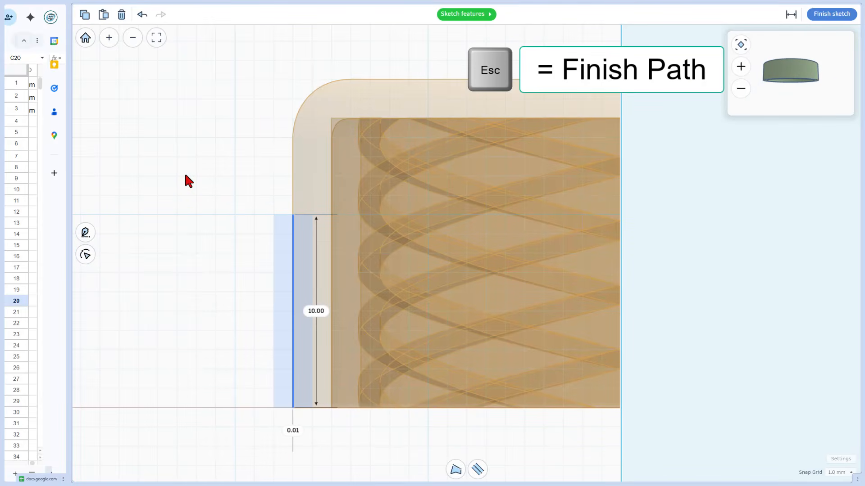
pyautogui.click(832, 14)
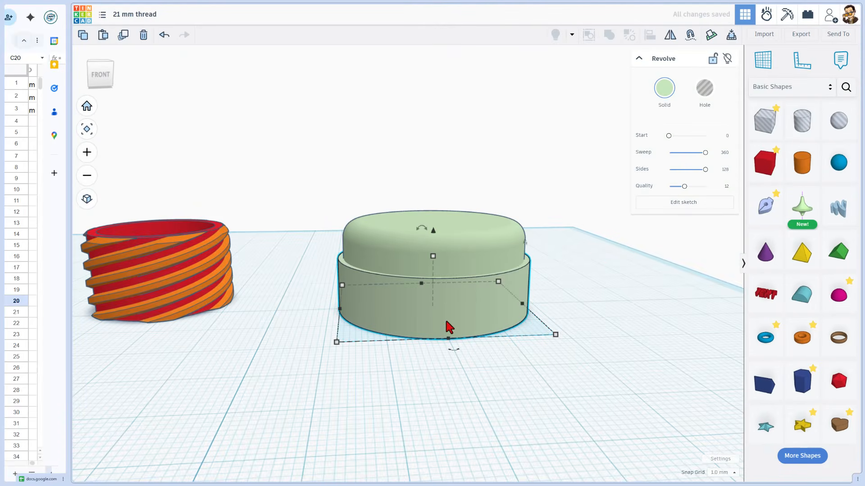
# Set the revolved grip ring's sides to 12
pyautogui.click(446, 321)
pyautogui.write('12')
pyautogui.press('Return')
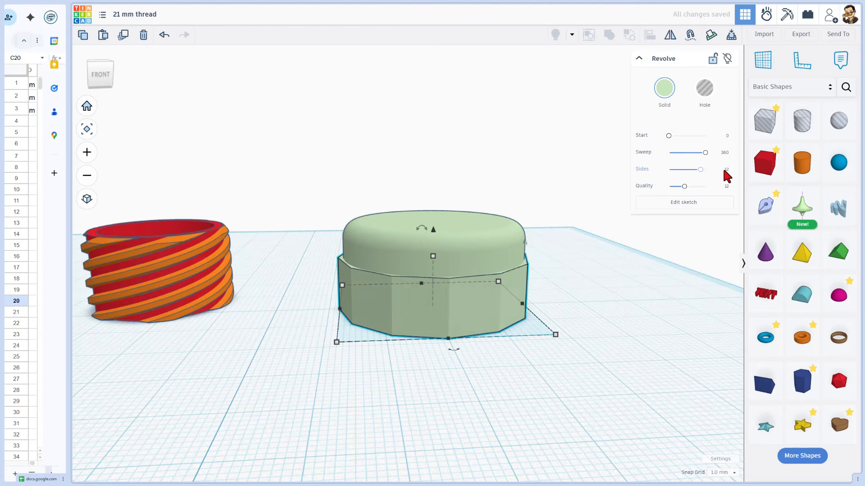
pyautogui.moveTo(385, 372); pyautogui.dragTo(392, 406, button='right')
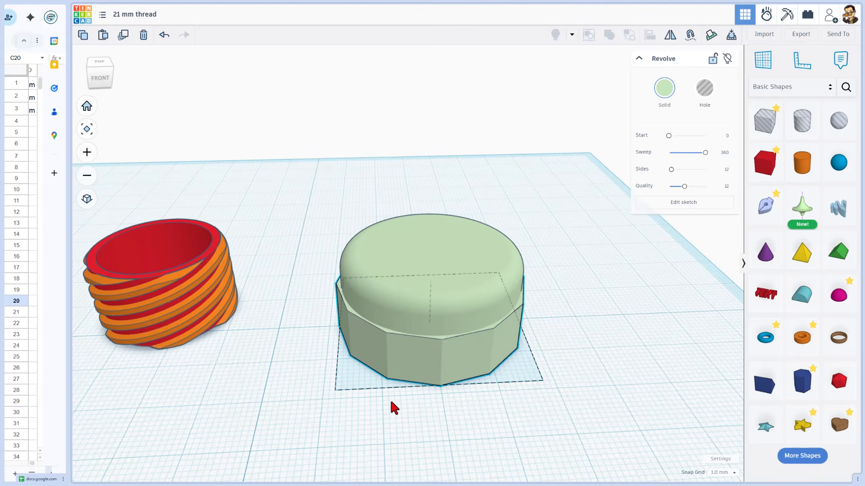
pyautogui.moveTo(425, 276); pyautogui.dragTo(363, 289, button='right')
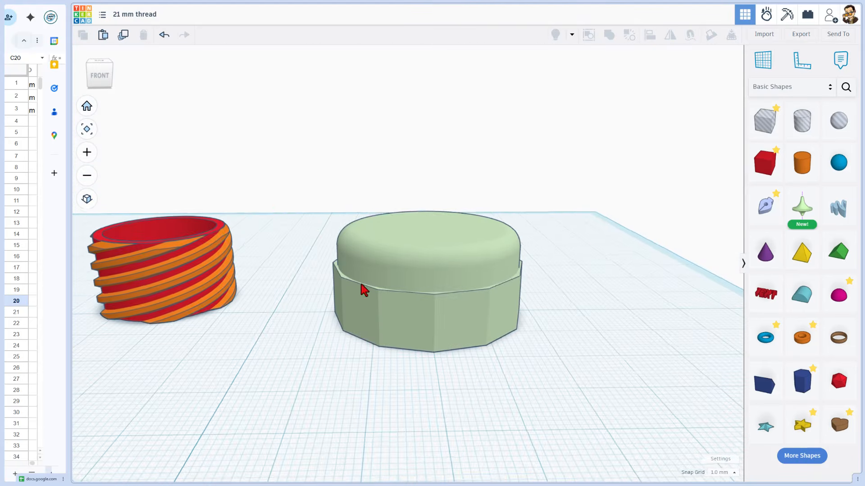
# Select all the cap's shapes and flip them 180° so the threaded opening faces up
pyautogui.moveTo(293, 204); pyautogui.dragTo(509, 382)
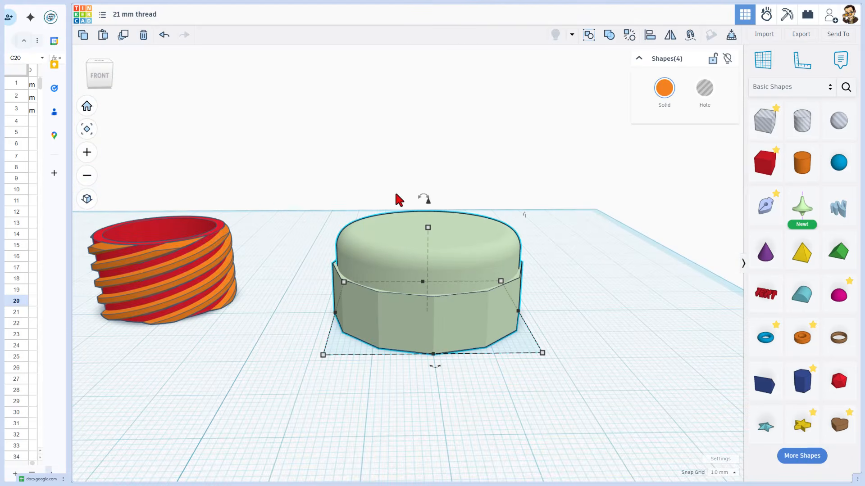
pyautogui.moveTo(415, 203); pyautogui.dragTo(429, 302)
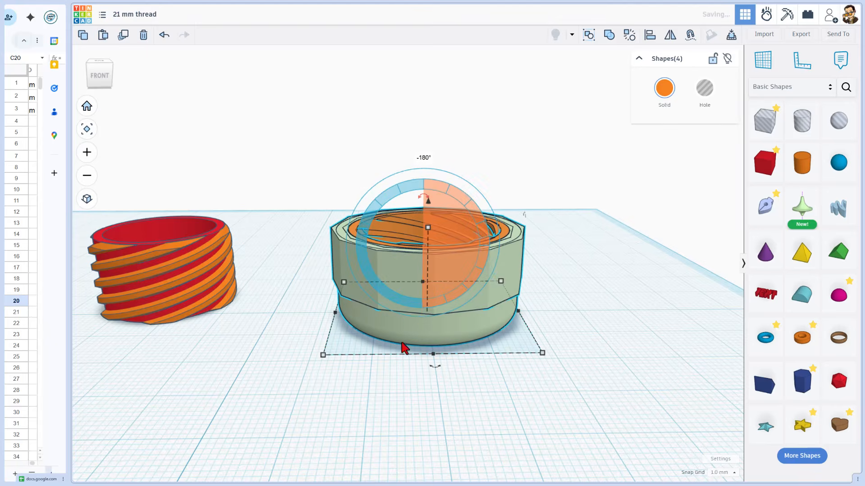
pyautogui.click(392, 361)
pyautogui.moveTo(324, 301); pyautogui.dragTo(325, 219, button='right')
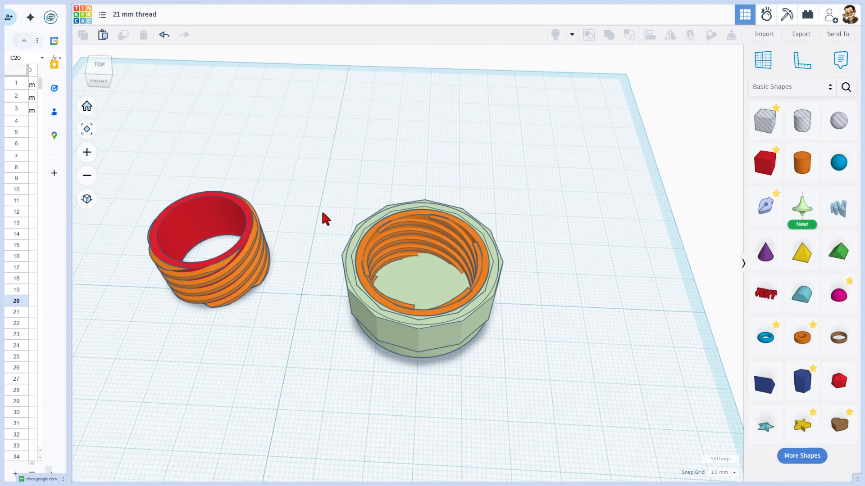
pyautogui.moveTo(330, 224); pyautogui.dragTo(400, 334)
pyautogui.click(225, 365)
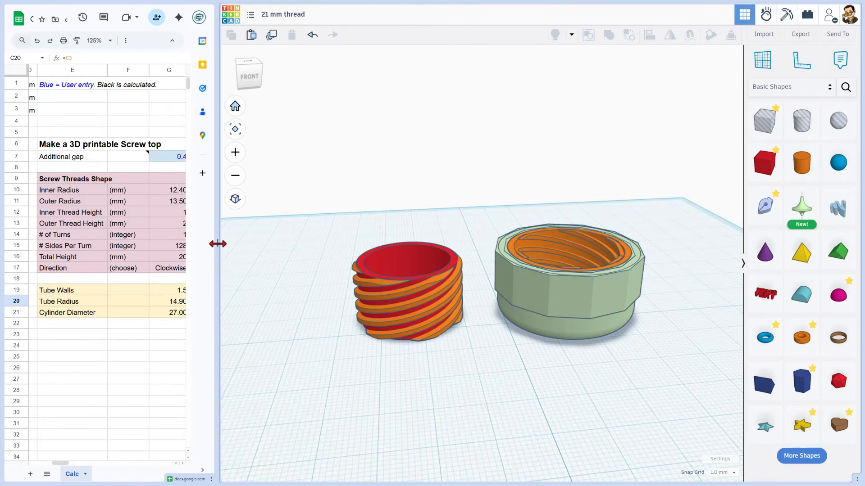
# Select the threaded neck and the cap together and export them as an STL file named 21 mm thread.stl in the 3dmodeling folder
pyautogui.moveTo(218, 244)
pyautogui.mouseDown()
pyautogui.moveTo(321, 233)
pyautogui.moveTo(227, 234)
pyautogui.mouseUp()
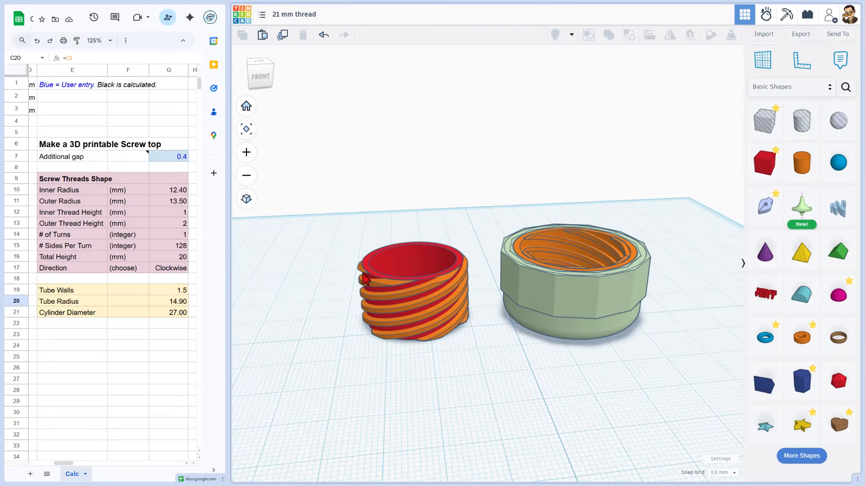
pyautogui.scroll(5, 405, 289)
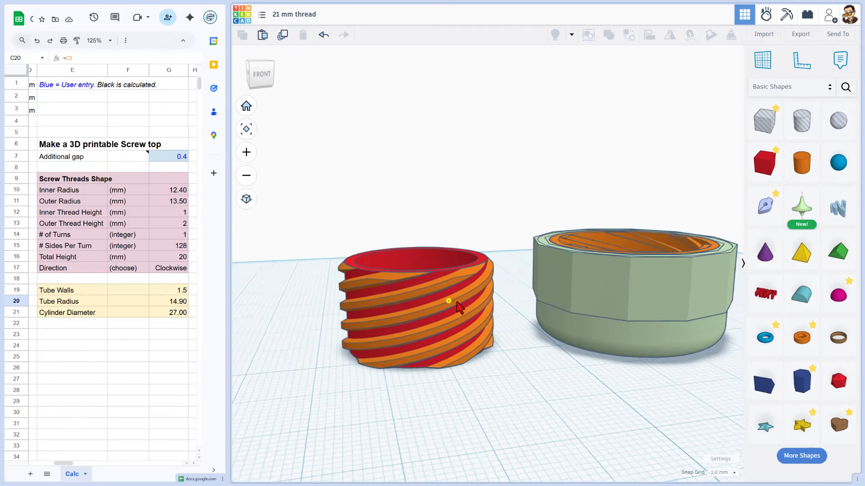
pyautogui.scroll(-4, 450, 302)
pyautogui.press('F11')
pyautogui.moveTo(360, 216); pyautogui.dragTo(586, 364)
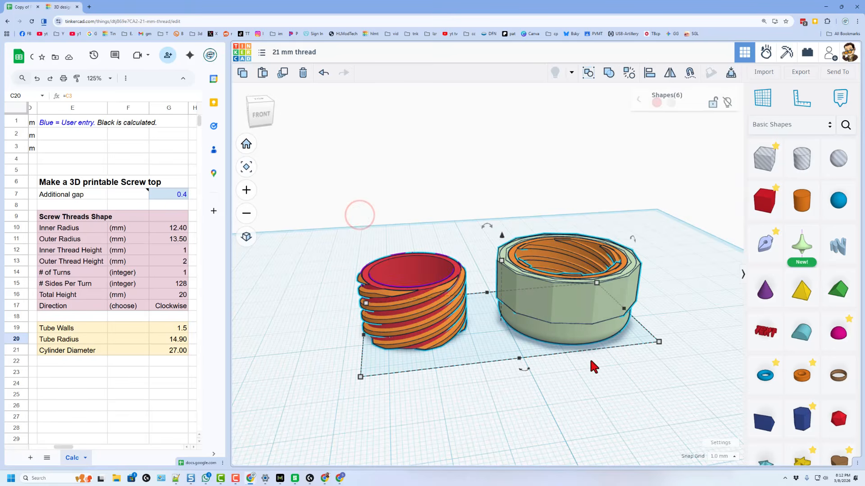
pyautogui.click(801, 72)
pyautogui.click(586, 293)
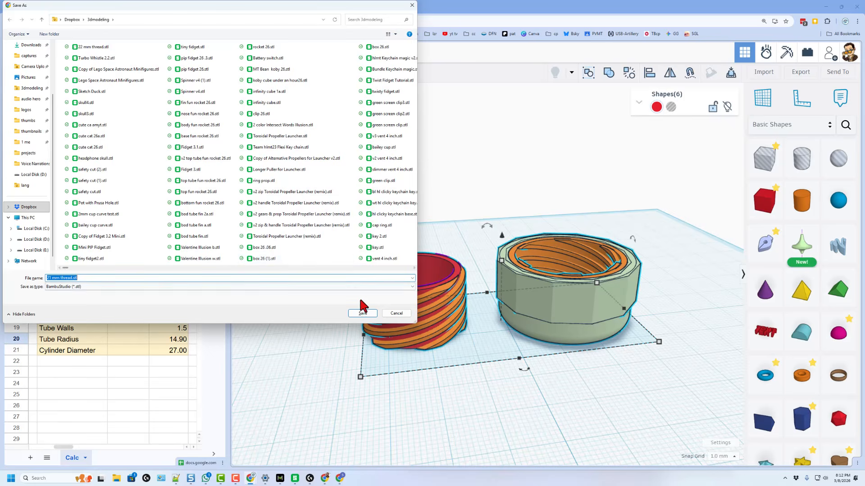
pyautogui.click(366, 313)
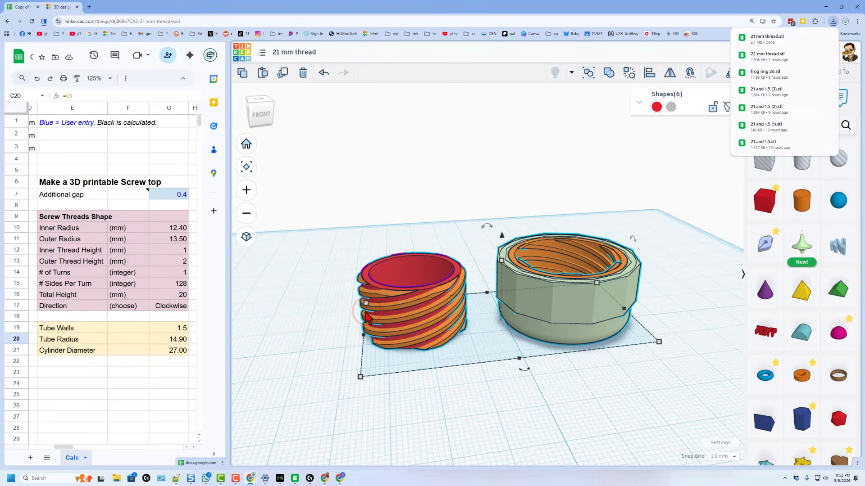
# Switch to Bambu Studio, create a new project and import 21 mm thread.stl onto the plate
pyautogui.hotkey('alt', 'Tab')
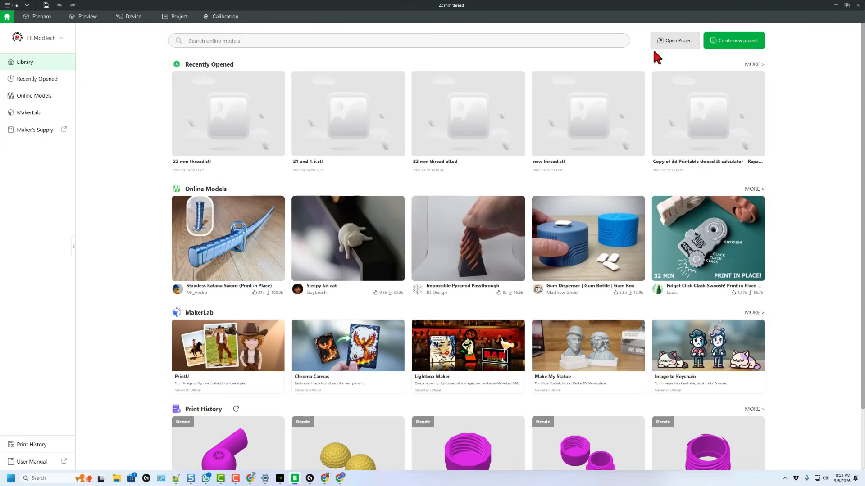
pyautogui.click(720, 41)
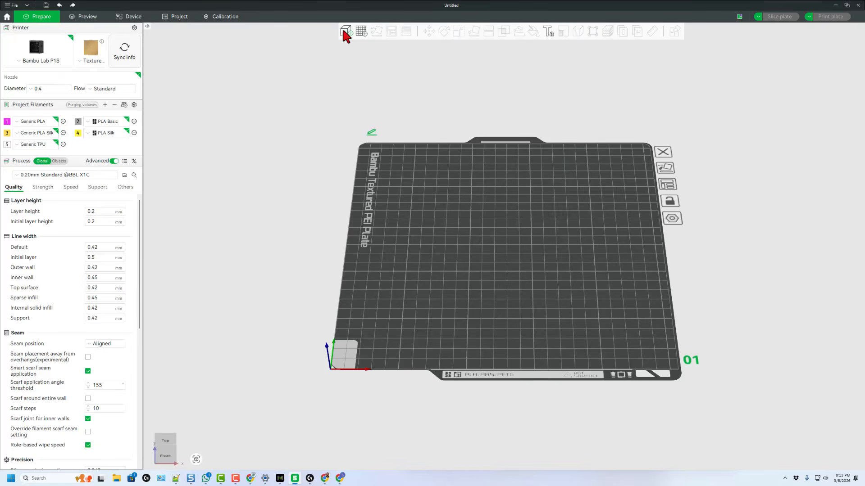
pyautogui.click(346, 30)
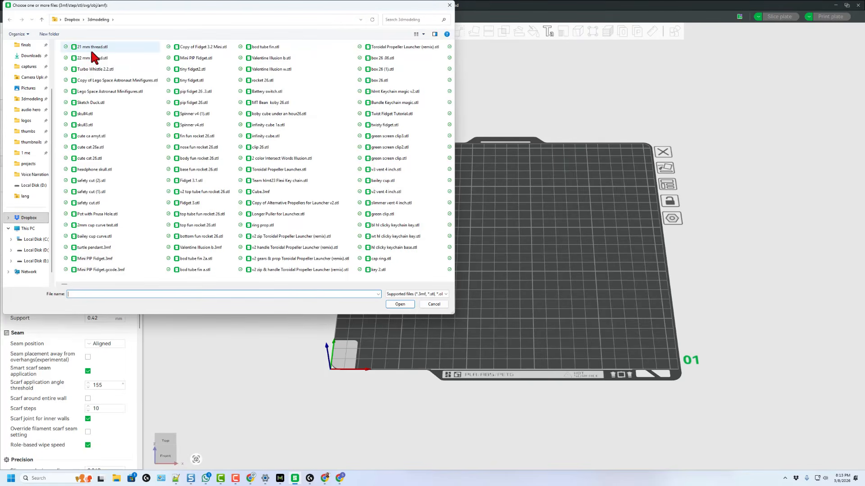
pyautogui.click(88, 47)
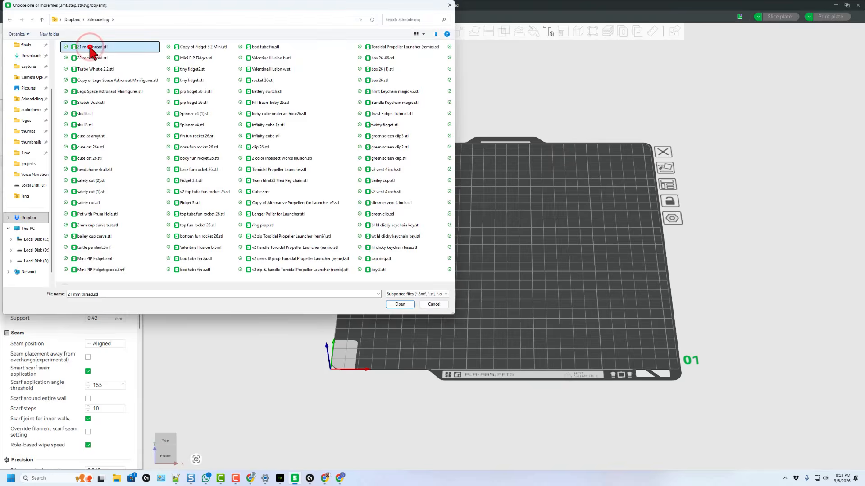
pyautogui.doubleClick(89, 47)
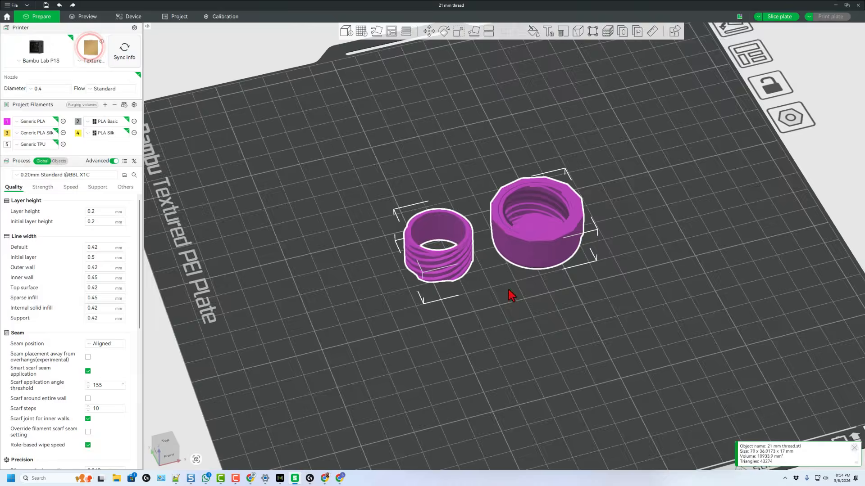
# Change the filament of the imported neck and cap to filament 3, Generic PLA Silk
pyautogui.moveTo(509, 290)
pyautogui.mouseDown()
pyautogui.moveTo(512, 280)
pyautogui.moveTo(504, 280)
pyautogui.mouseUp()
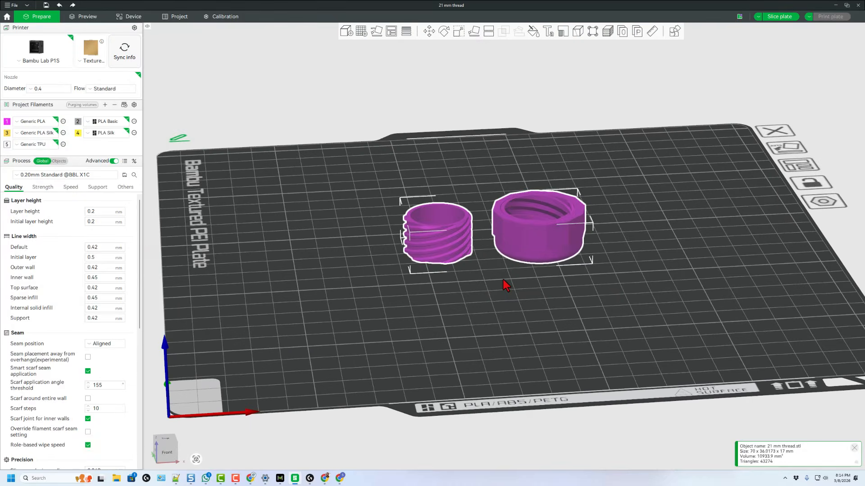
pyautogui.rightClick(536, 247)
pyautogui.rightClick(431, 212)
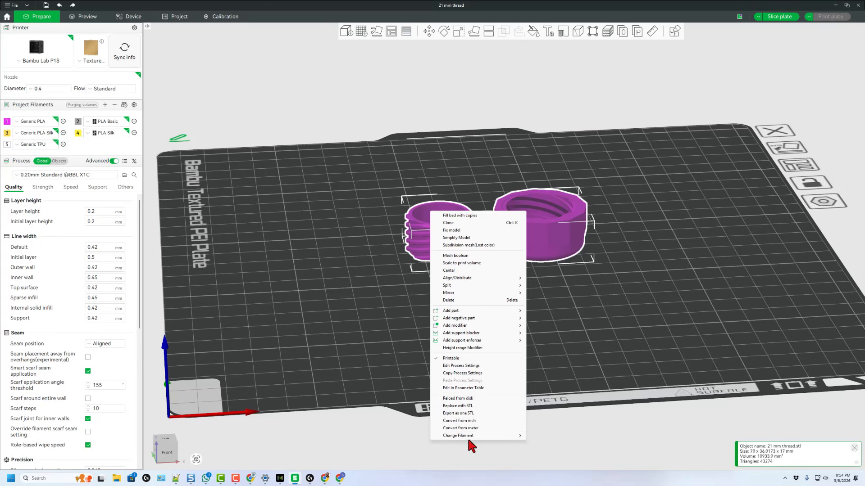
pyautogui.moveTo(476, 438)
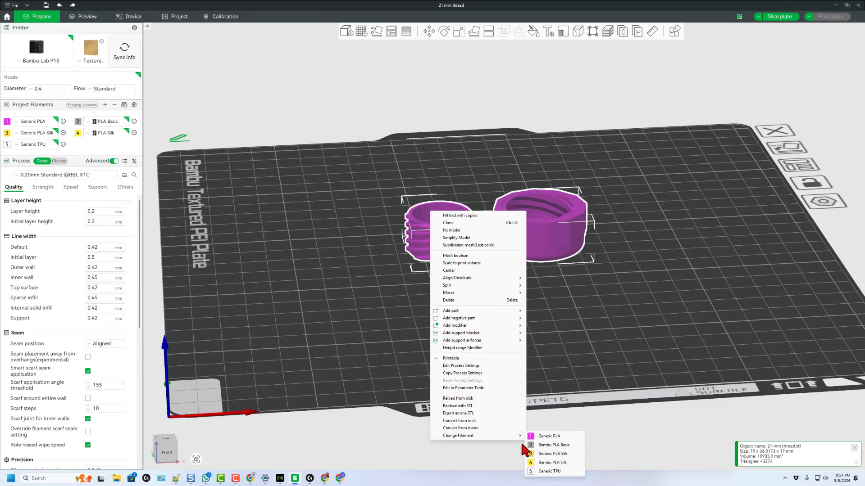
pyautogui.click(547, 454)
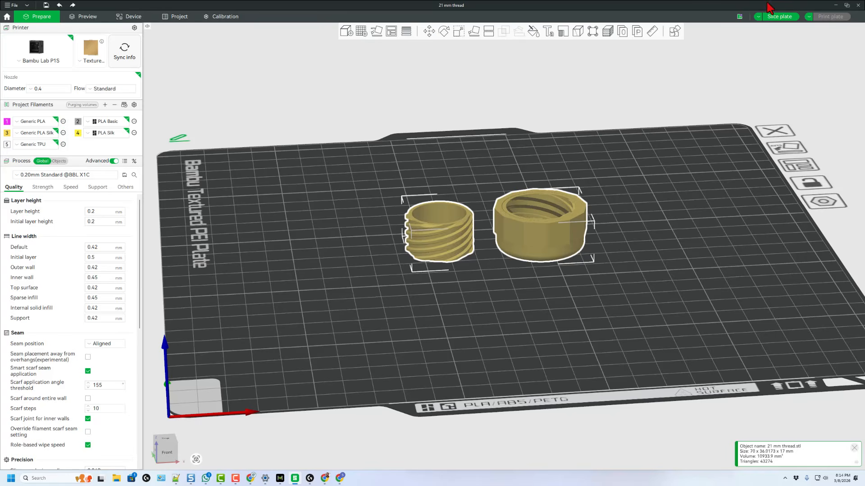
# Slice the plate and send the 21 mm thread print job to the Bambu Lab P1S with timelapse and auto bed leveling on
pyautogui.click(777, 17)
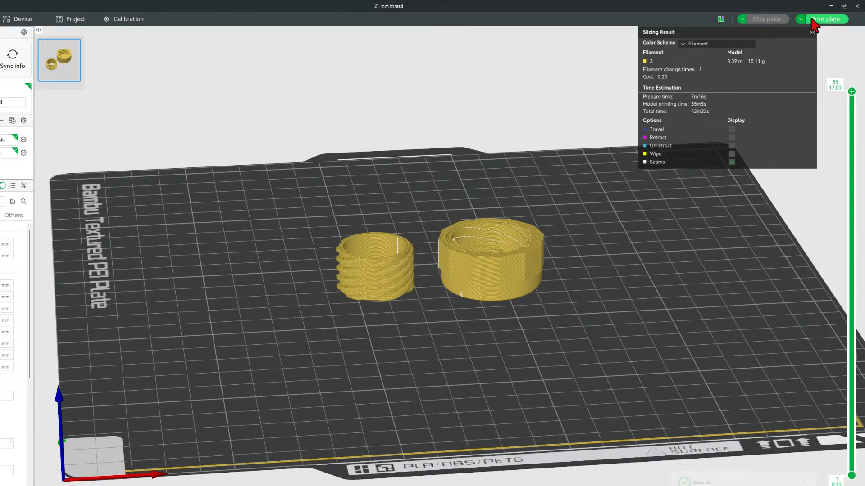
pyautogui.click(798, 22)
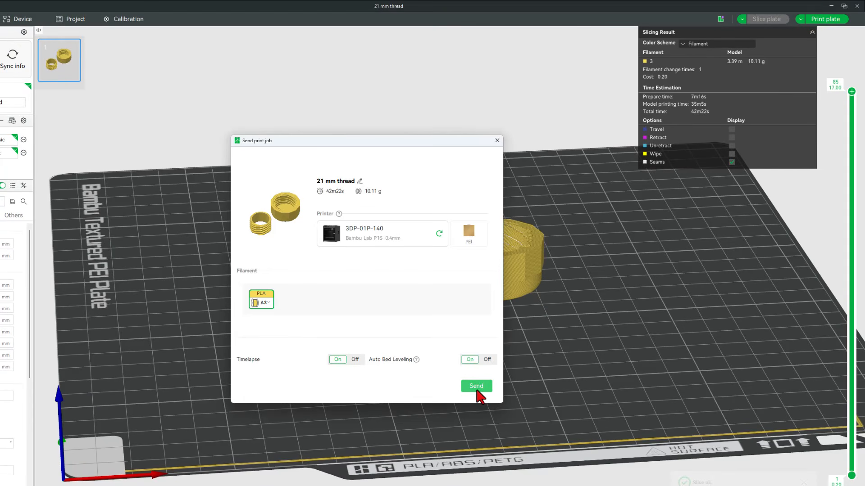
pyautogui.click(476, 388)
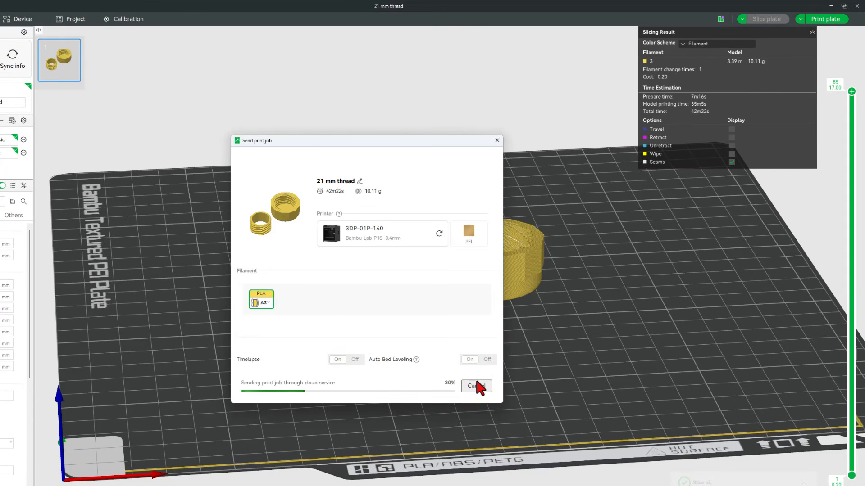